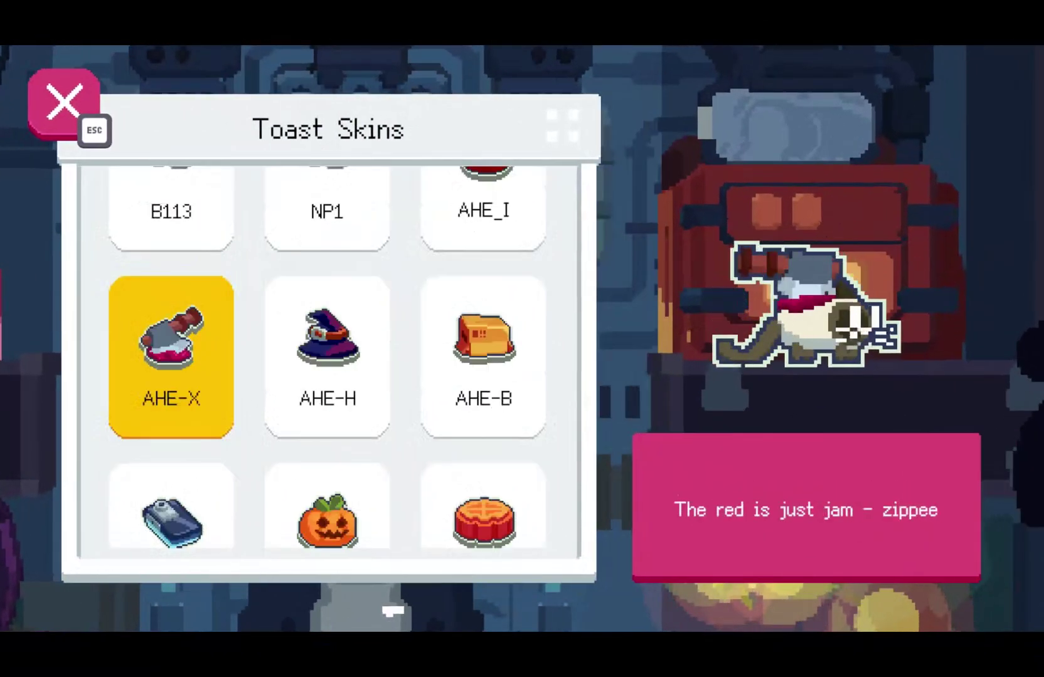
key("Right")
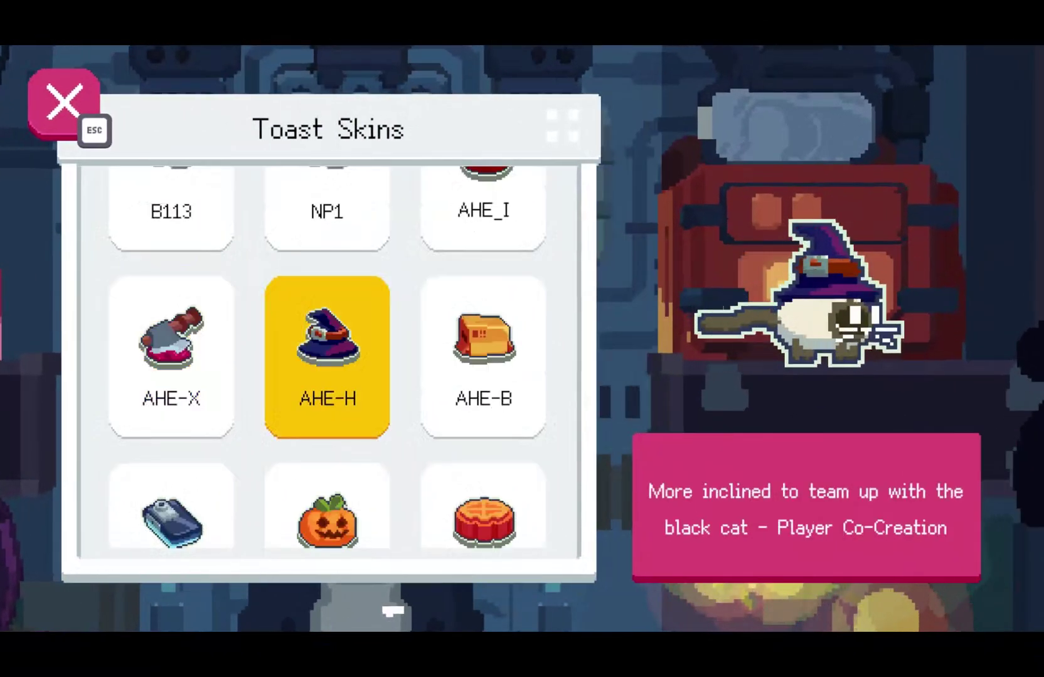
key("Down")
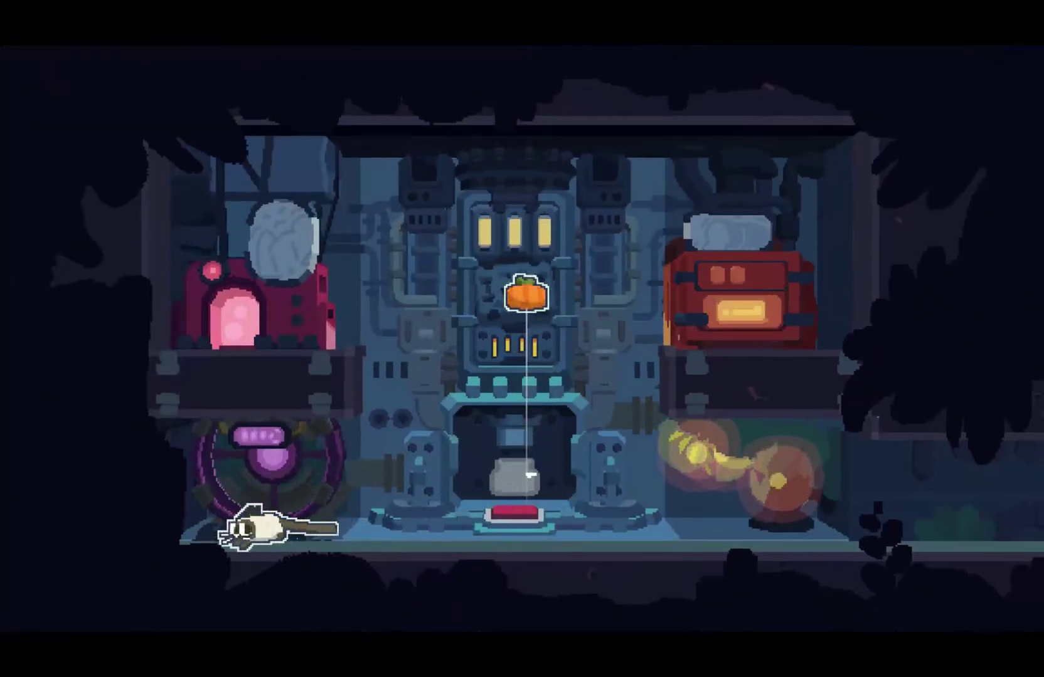
key("space")
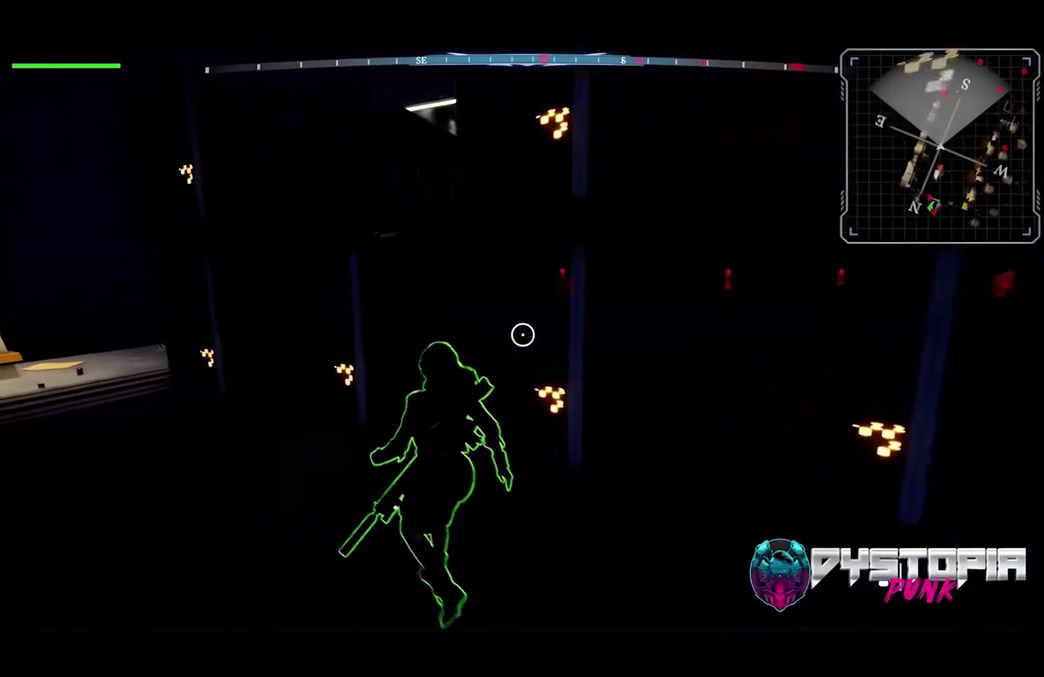
key("space")
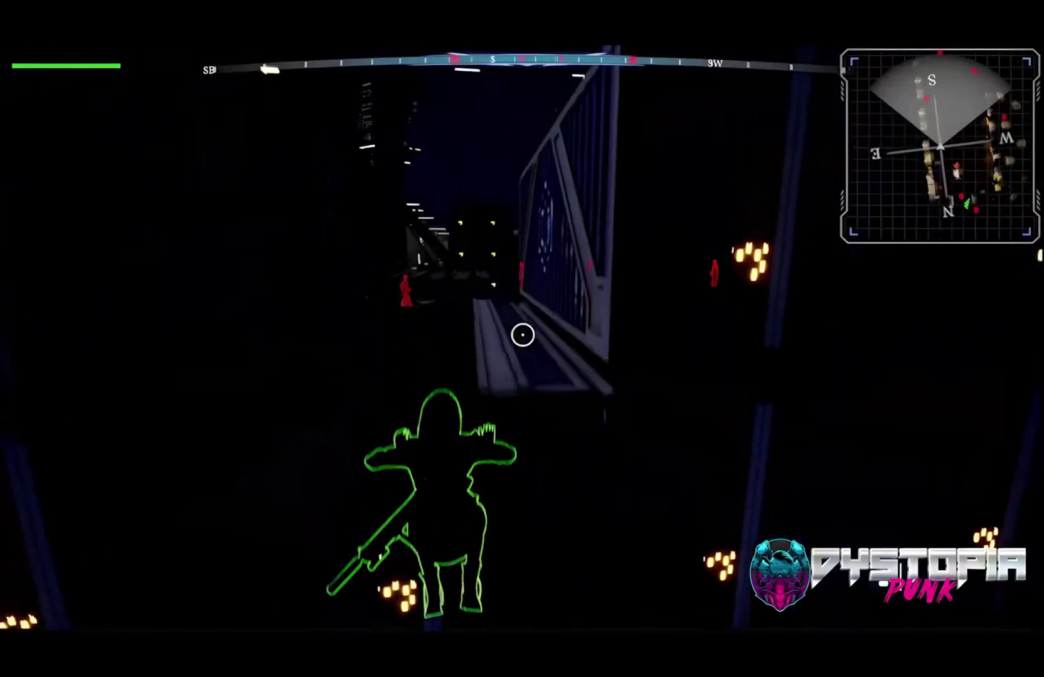
key("w")
key("w")
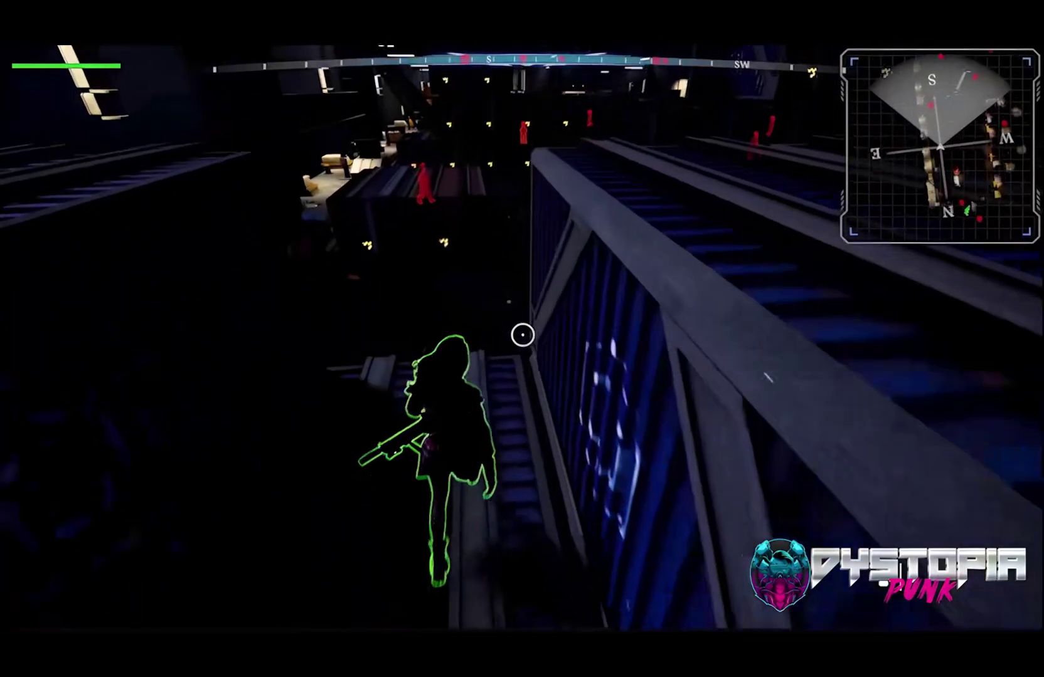
key("space")
key("w")
key("c")
key("1")
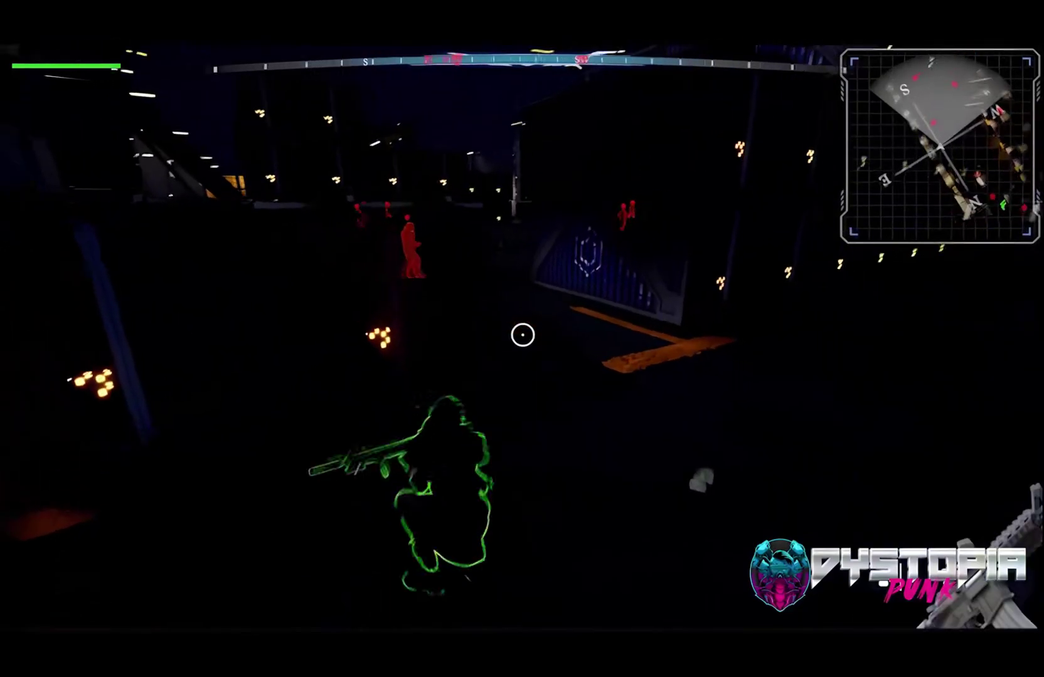
key("d")
key("a")
key("d")
right_click(523, 335)
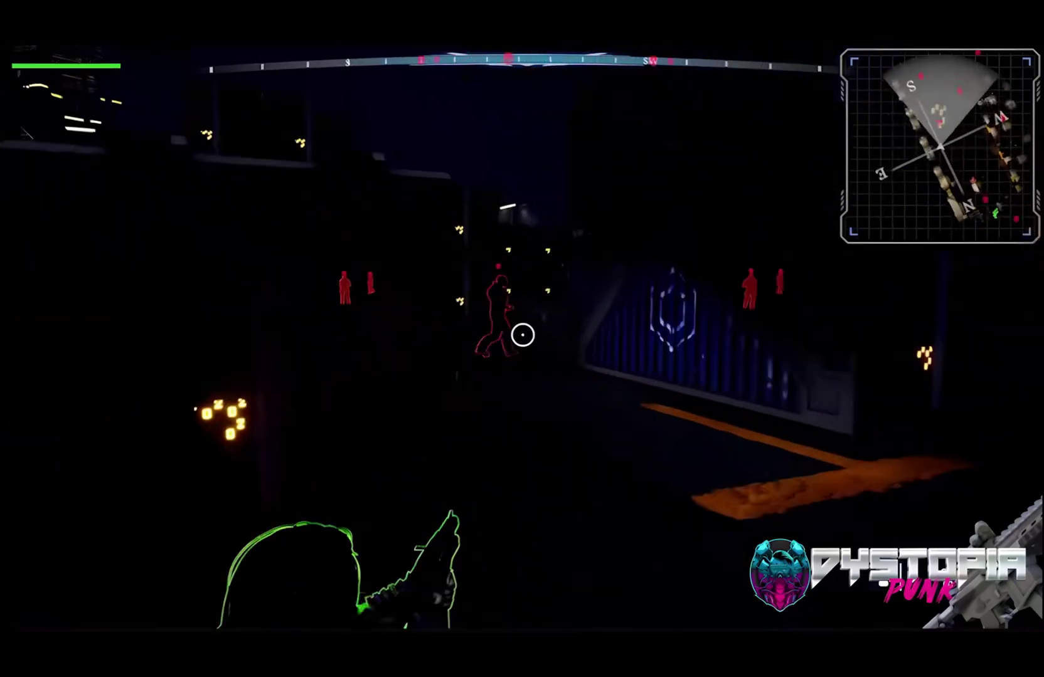
key("w")
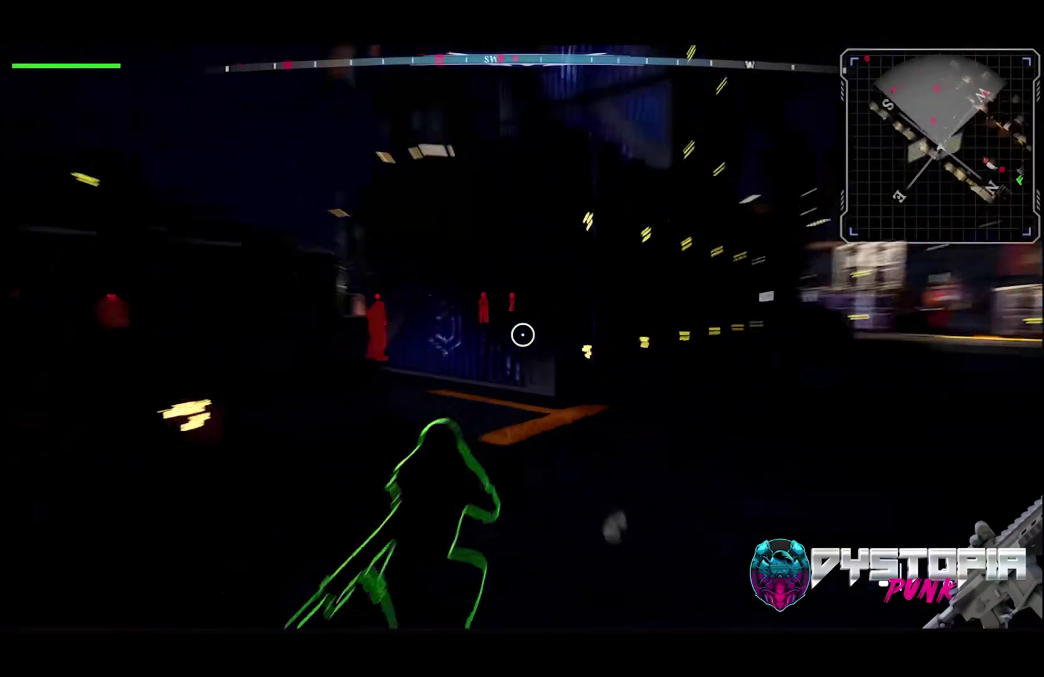
key("c")
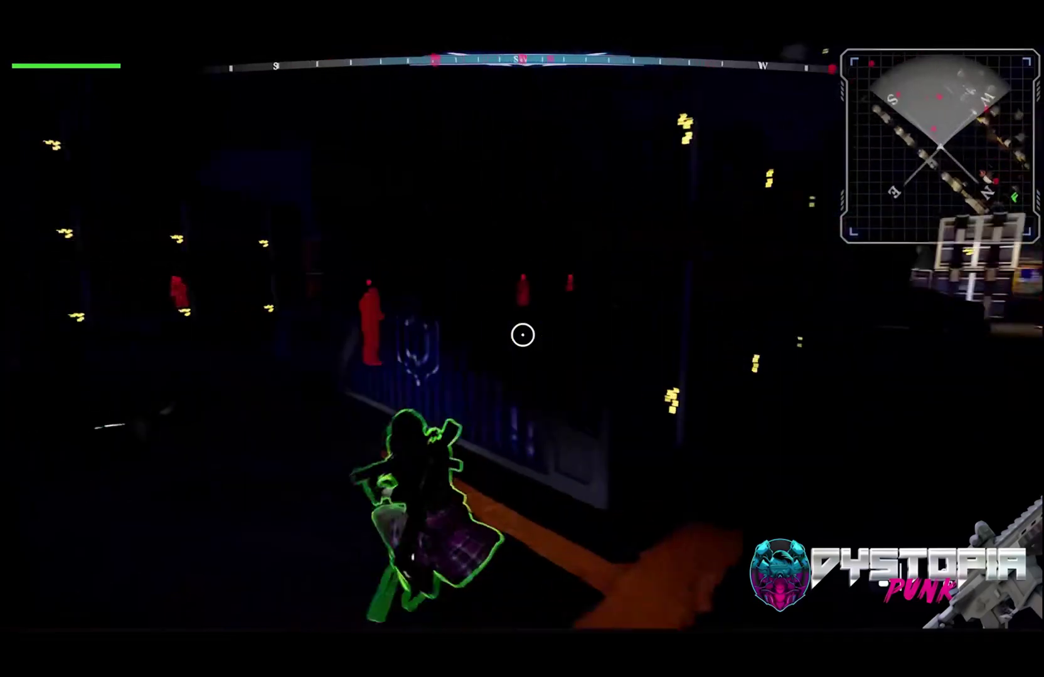
key("w")
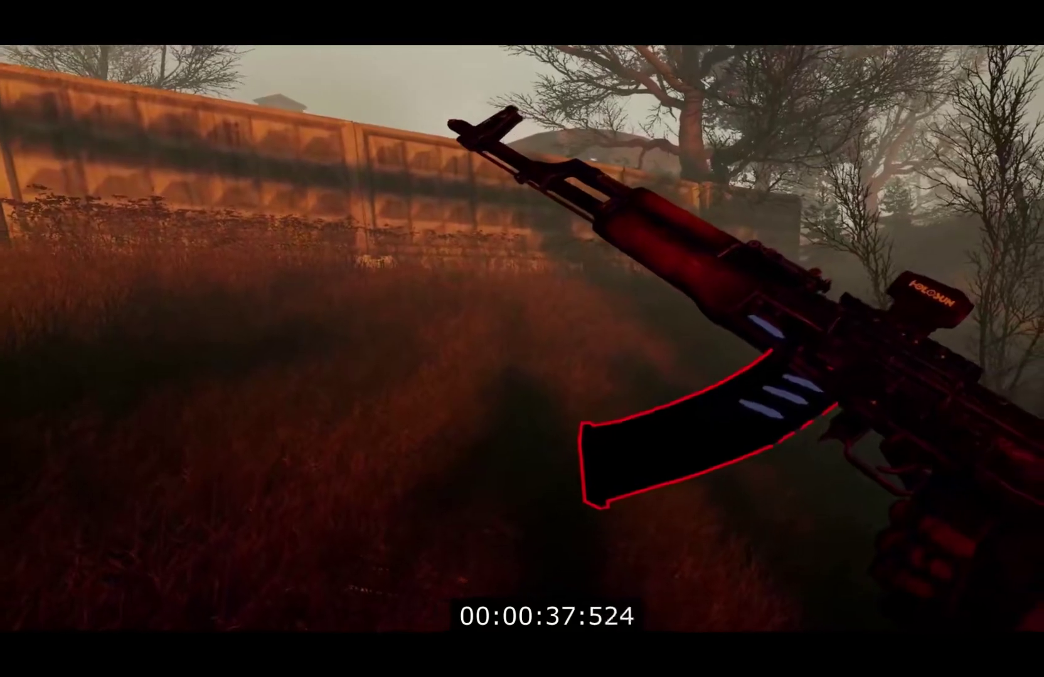
key("r")
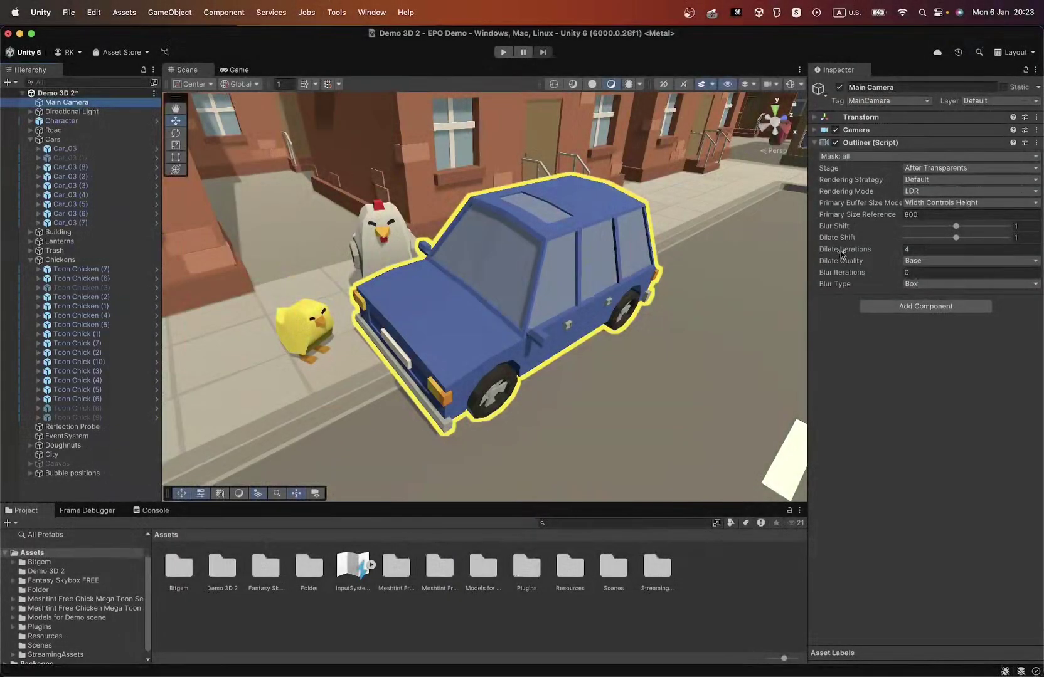
Set the Main Camera Outliner's dilate iterations to 11 and blur iterations to 116
left_click_drag(842, 253, 897, 282)
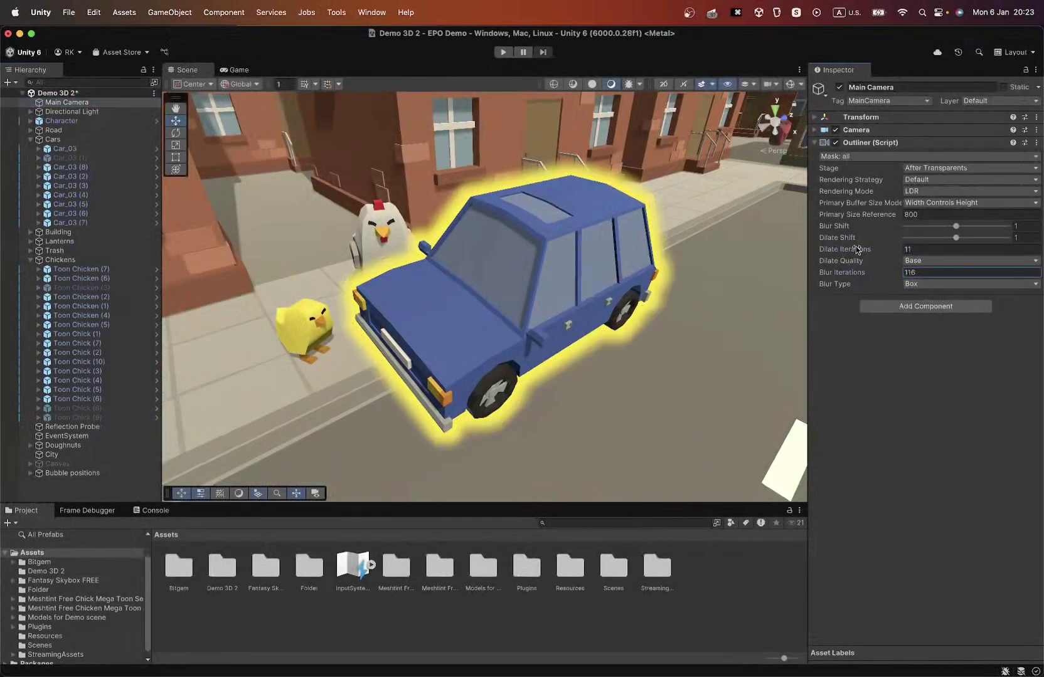
left_click_drag(856, 249, 852, 251)
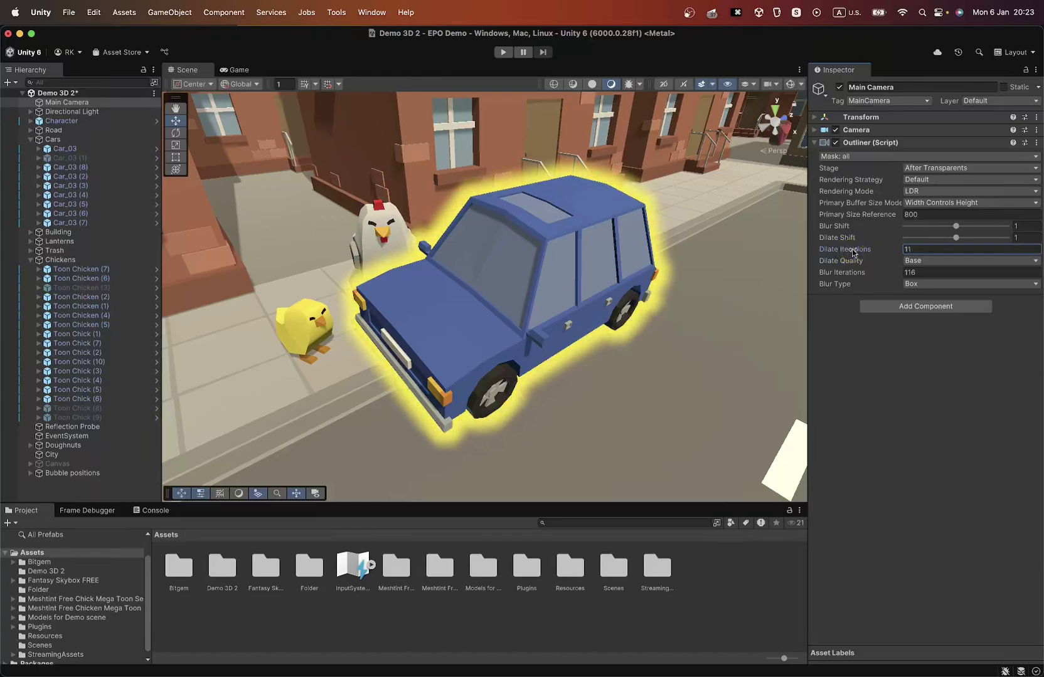
Change the outline colour of the blue car in the street scene to red
left_click(429, 281)
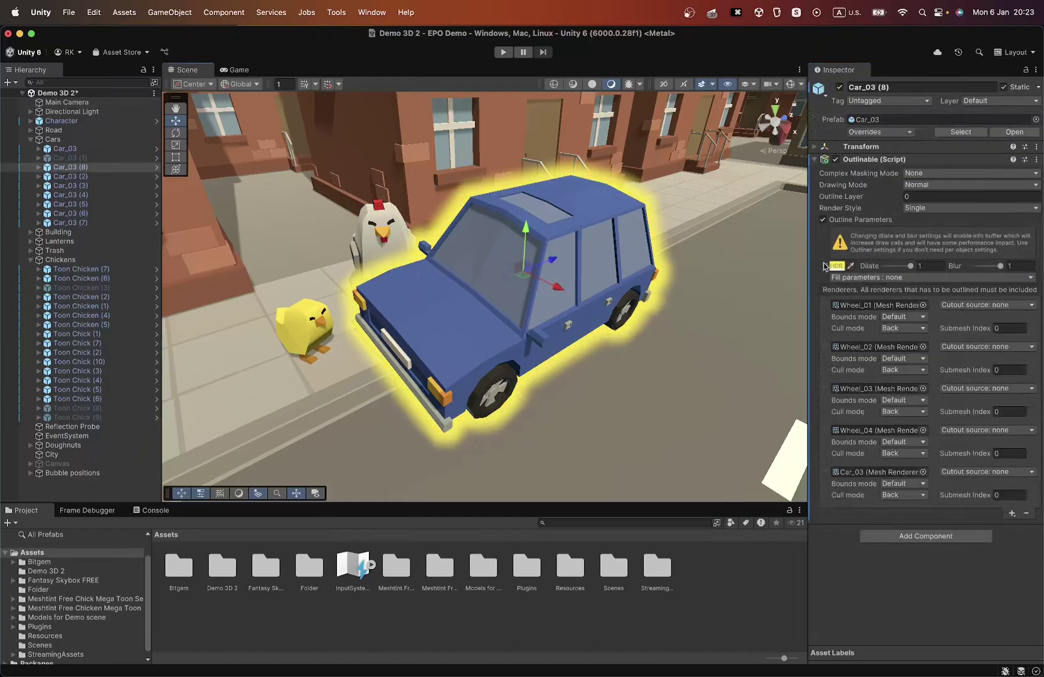
left_click(828, 266)
left_click(956, 360)
left_click_drag(939, 337, 940, 357)
left_click(844, 258)
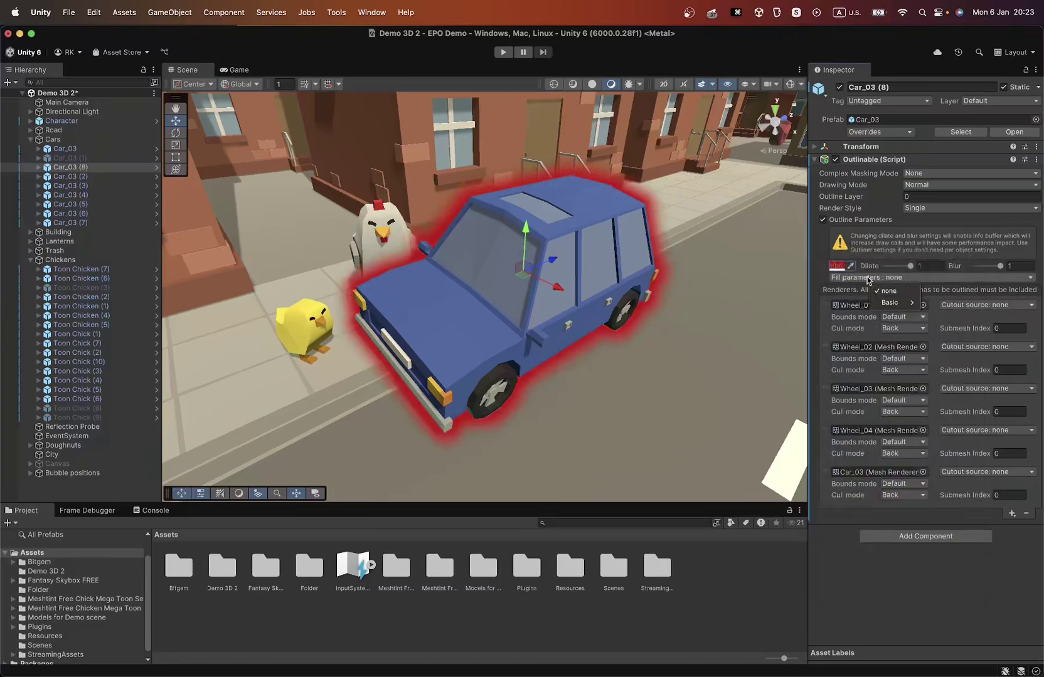
Give the outlined car a Basic/Color fill in semi-transparent yellow (RGB 255, 219, 0, alpha 134)
mouse_move(892, 303)
left_click(940, 304)
left_click(948, 290)
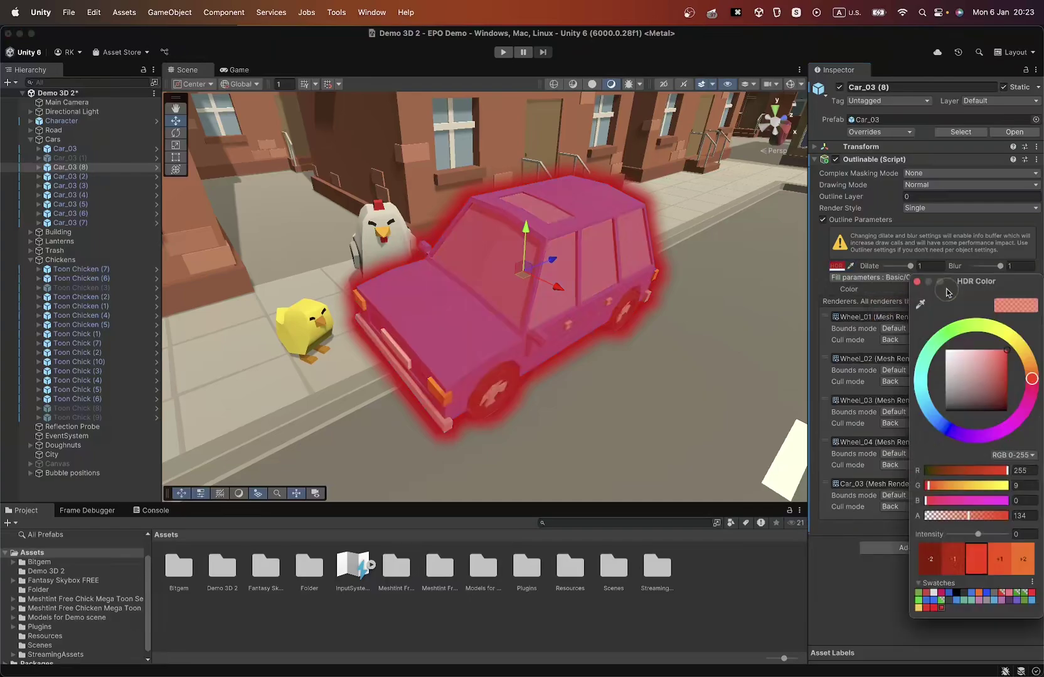
left_click(1012, 339)
left_click_drag(1012, 342, 1034, 349)
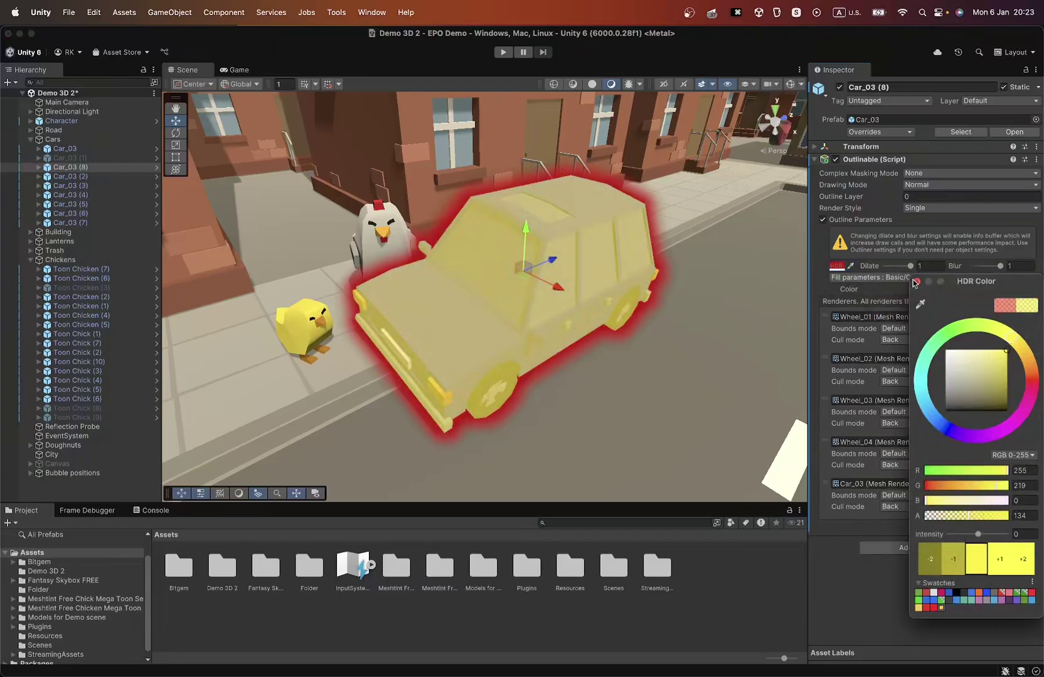
left_click(915, 281)
Change the car's fill to Basic/Dots and adjust the angle of the dot pattern
left_click(934, 277)
mouse_move(941, 303)
left_click(974, 311)
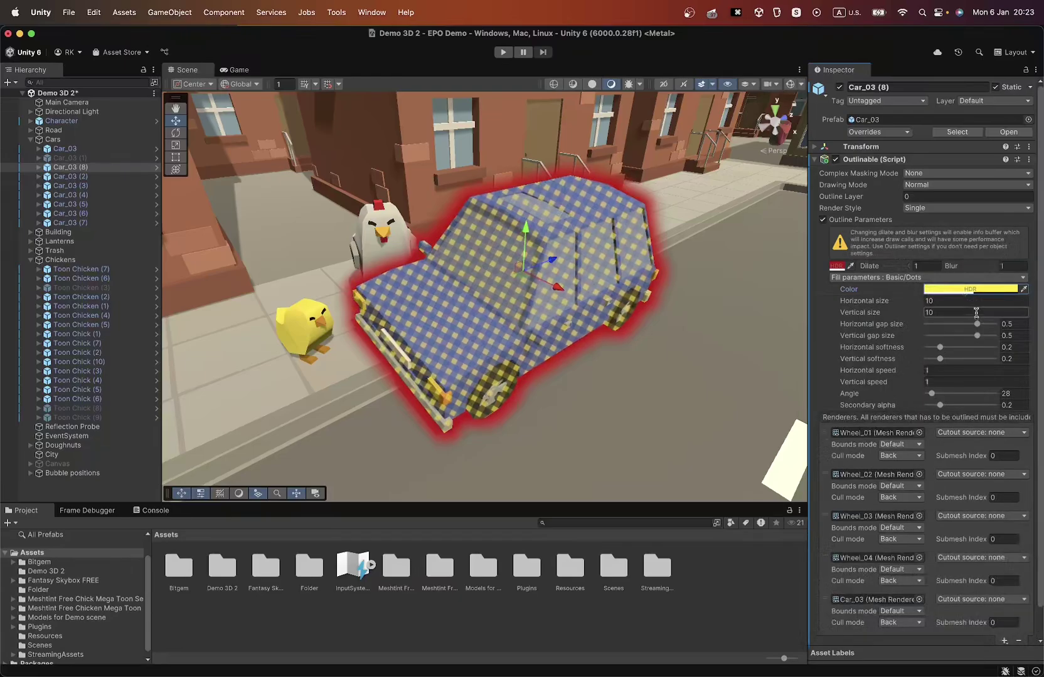
left_click(953, 395)
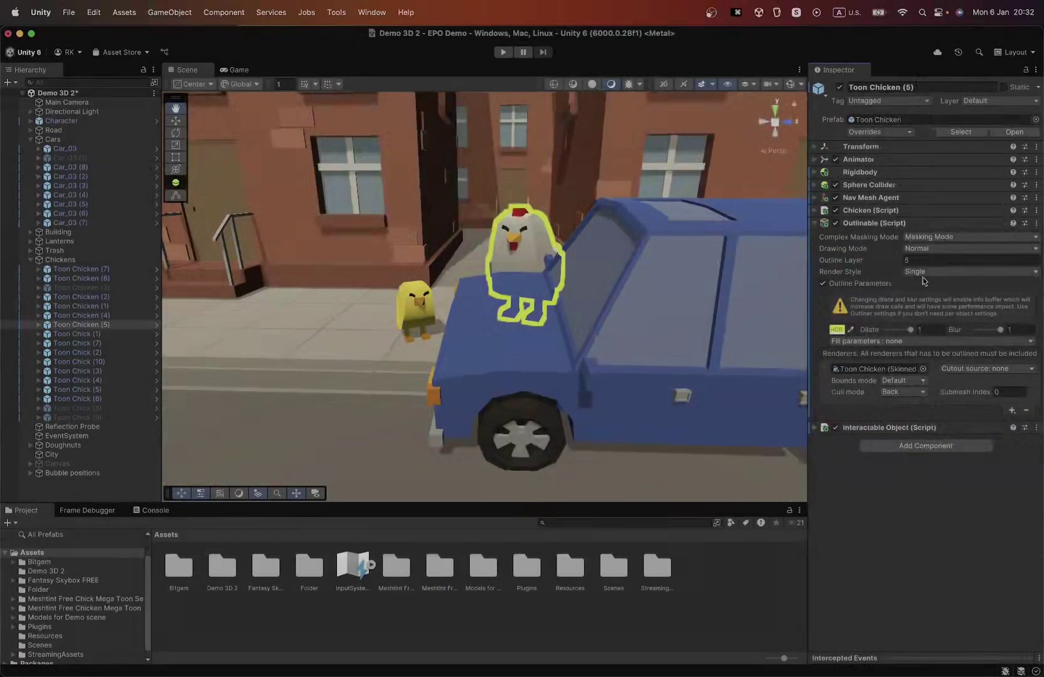
Set Toon Chicken (5)'s outline render style to Front Back and toggle its back and front parameters
left_click(922, 276)
left_click(922, 283)
left_click(822, 283)
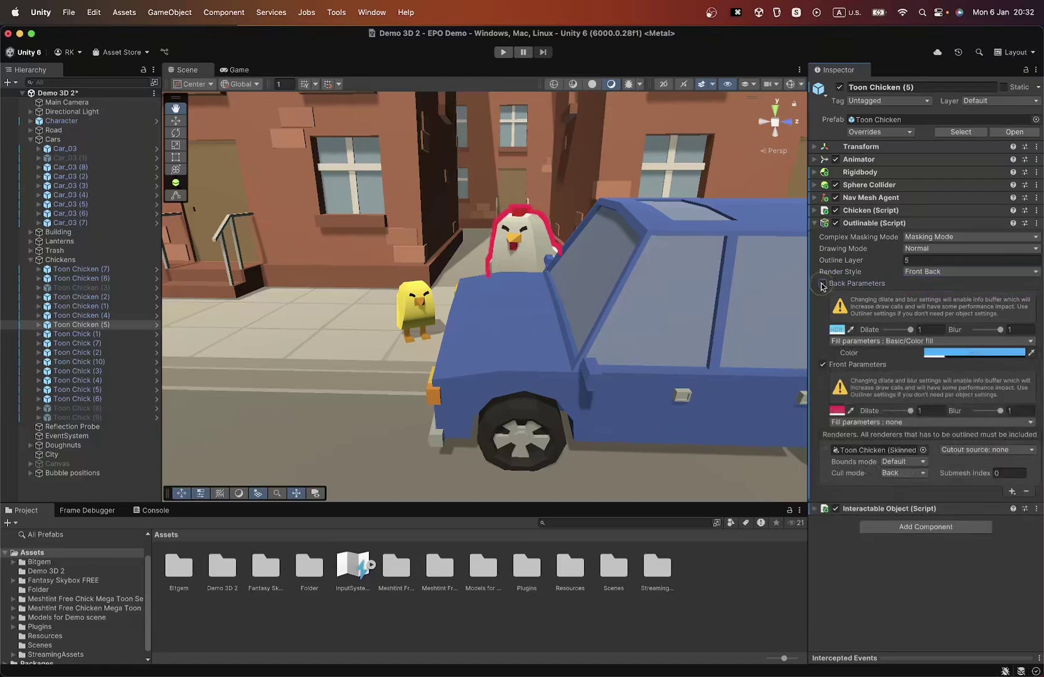
left_click(822, 365)
mouse_move(546, 344)
left_mouse_down("alt")
mouse_move(583, 345)
mouse_move(530, 313)
mouse_move(552, 319)
mouse_move(525, 421)
mouse_move(522, 396)
mouse_move(557, 342)
left_mouse_up("alt")
left_click(821, 366)
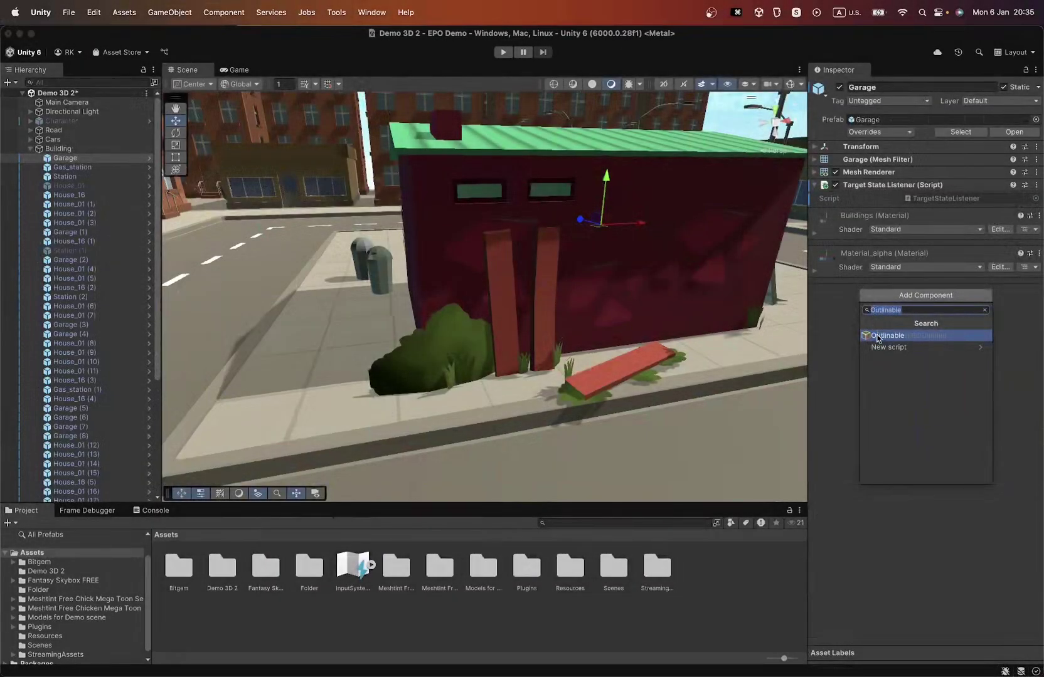
Add an Outlinable component to the Garage, with its first renderer's cutout source set to Albedo '_MainTex' and a higher cutout threshold
left_click(877, 337)
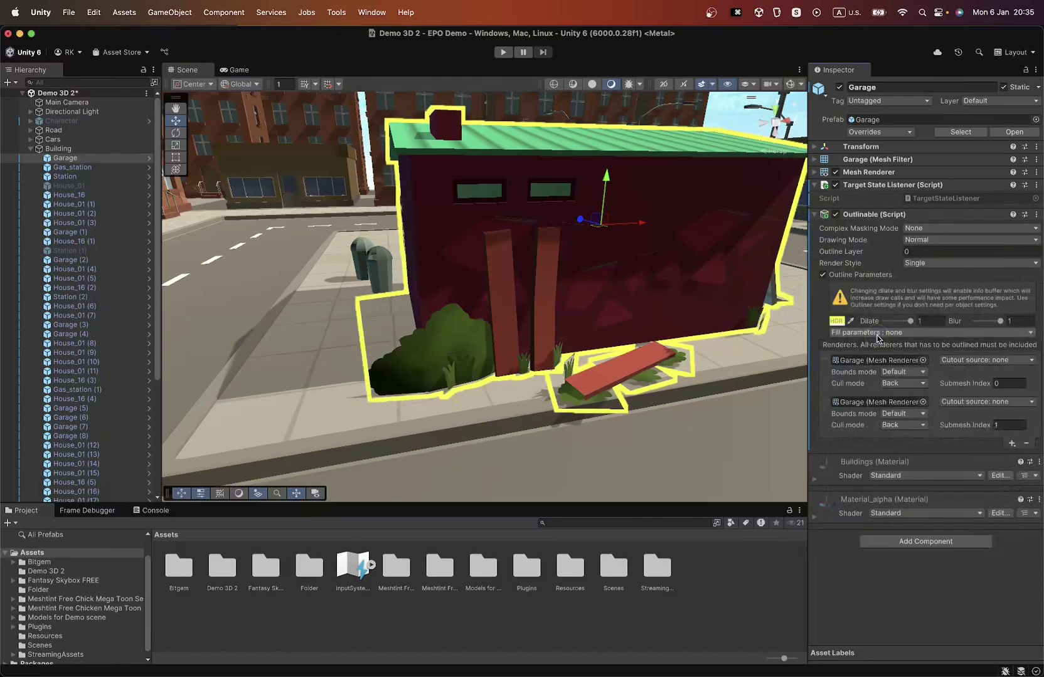
left_click(963, 361)
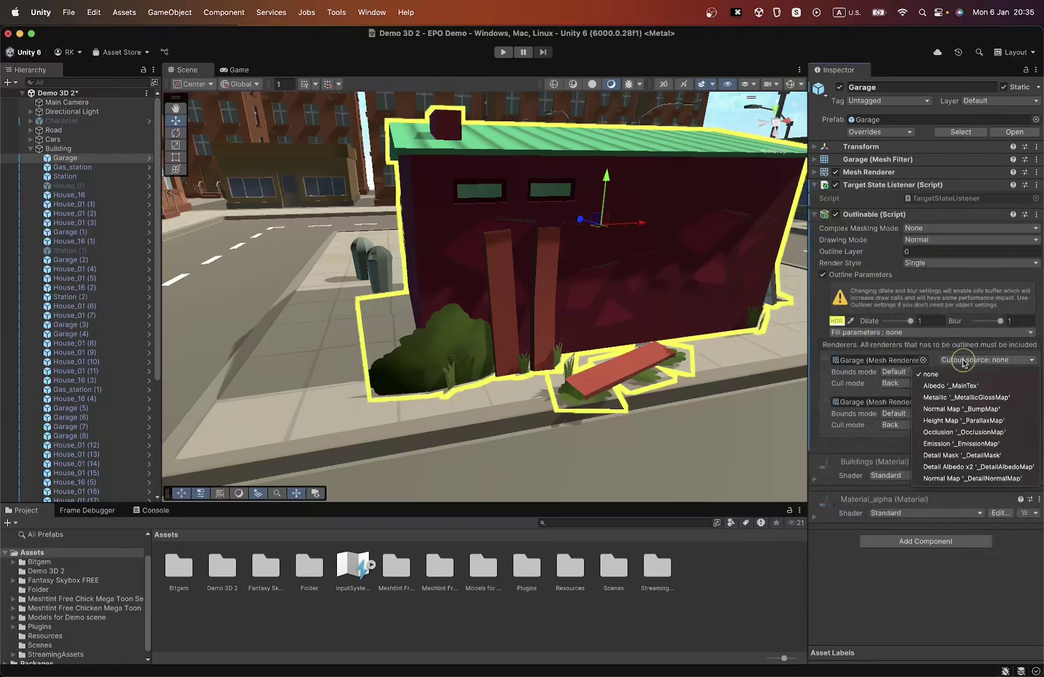
left_click(961, 386)
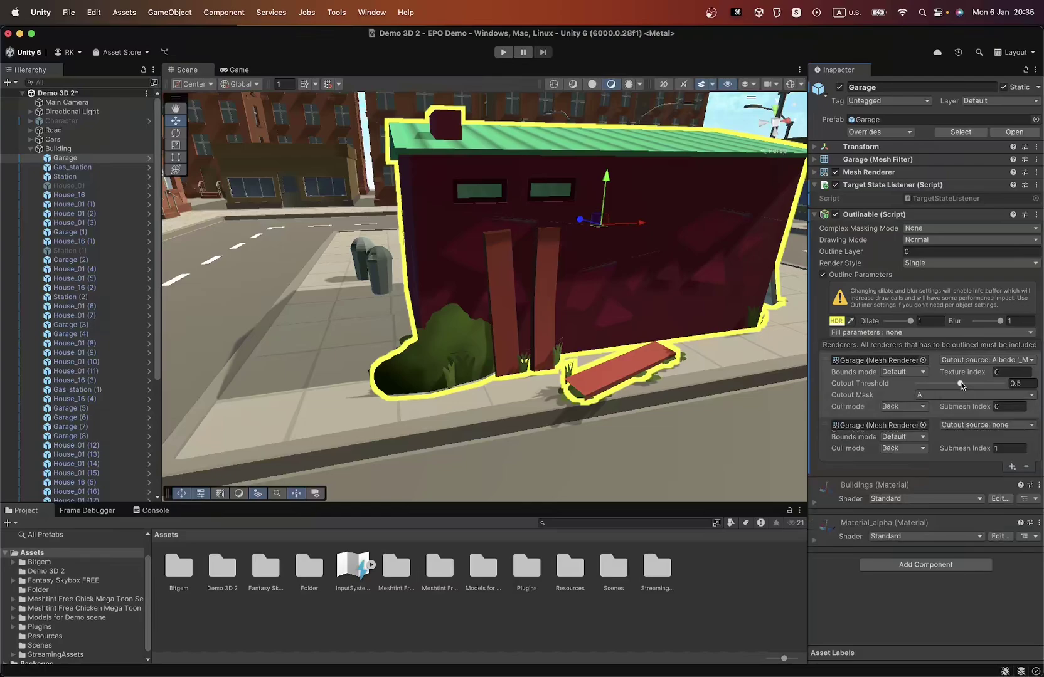
left_click_drag(957, 384, 978, 384)
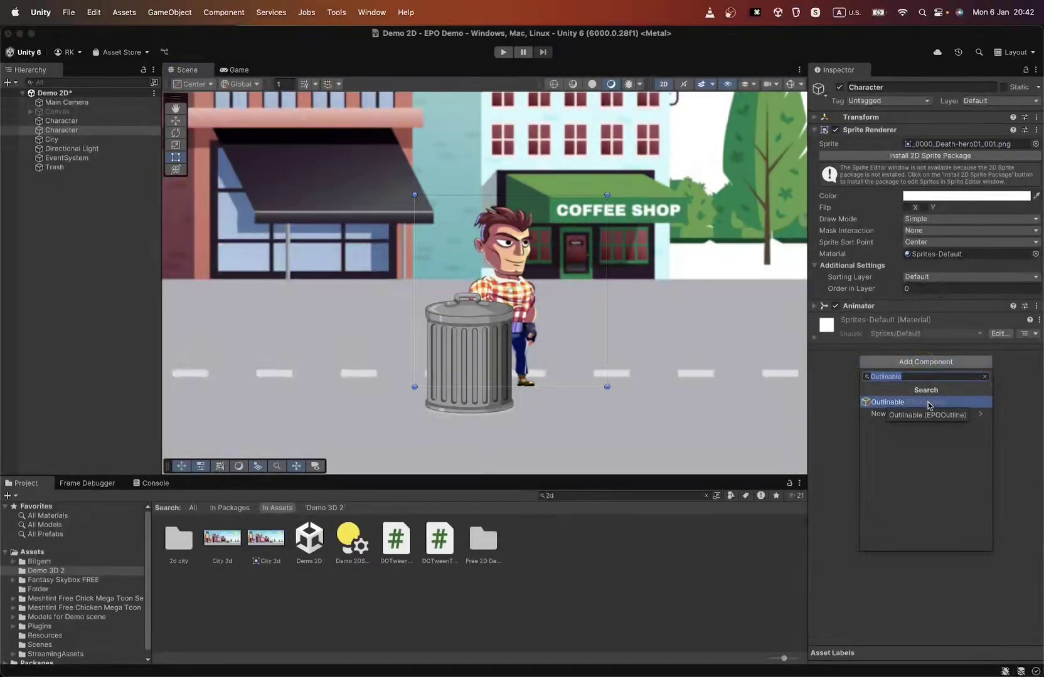
Add an Outlinable component to both the Character sprite and the Trash sprite in the 2D scene
left_click(929, 403)
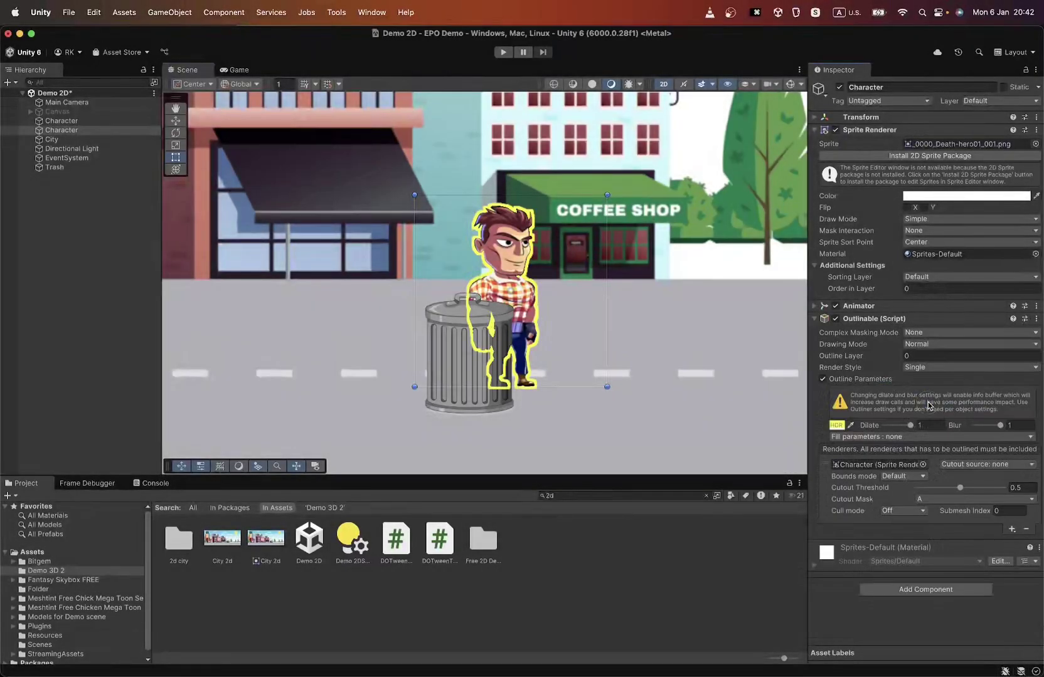
left_click(468, 400)
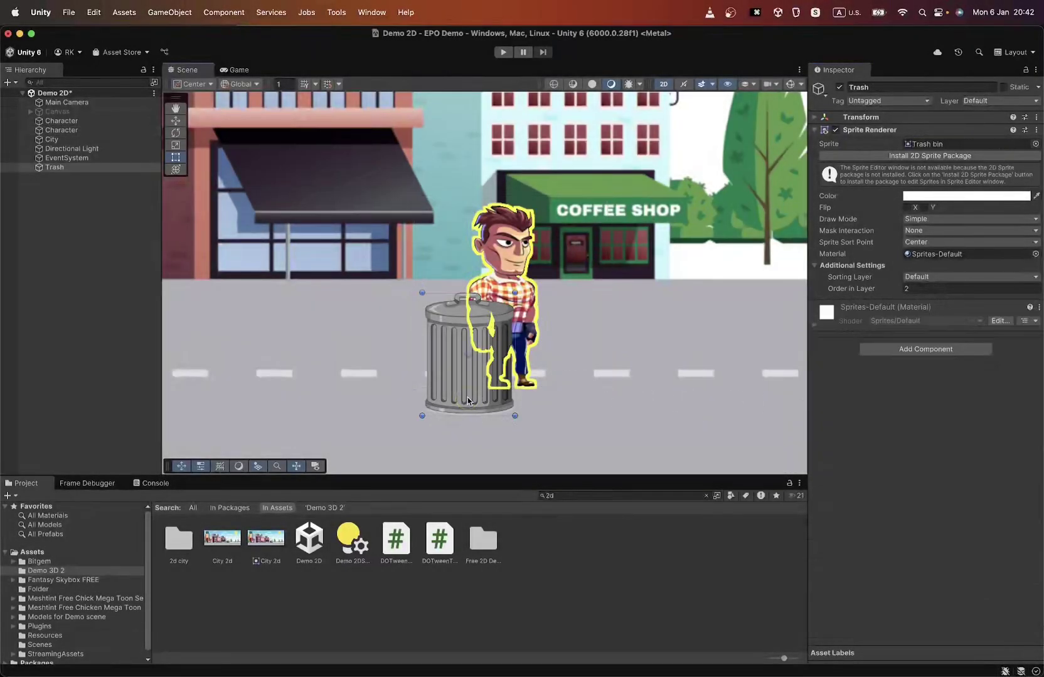
left_click(881, 350)
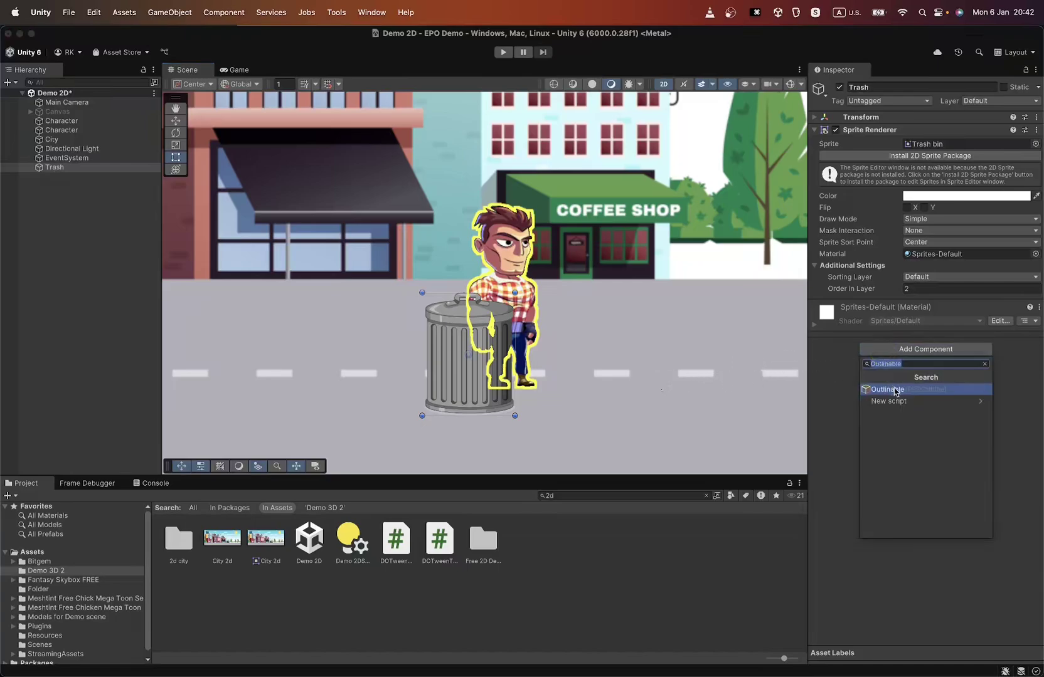
left_click(894, 390)
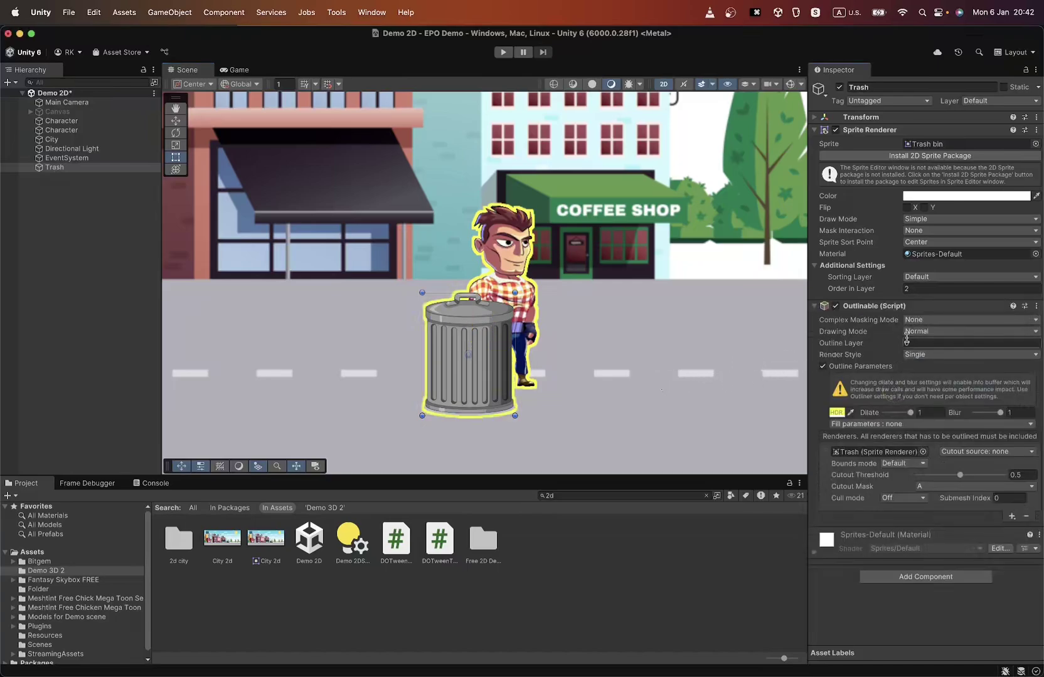
Clear the Trash sprite's outline drawing mode to Nothing and enable Generic Mask for it
left_click(909, 332)
left_click(918, 343)
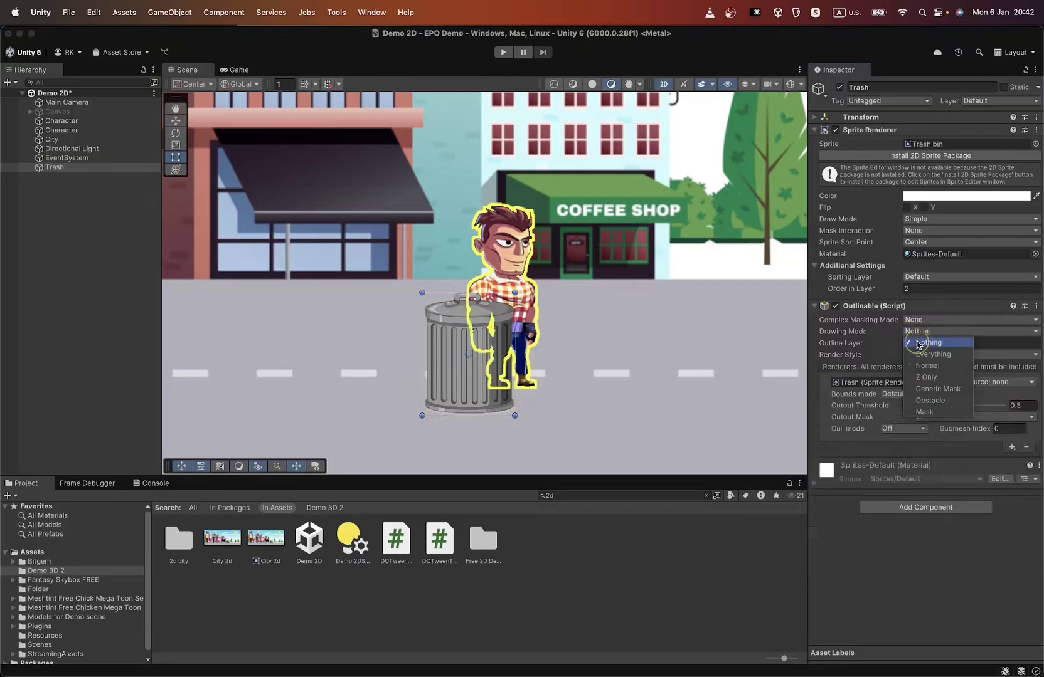
left_click(949, 385)
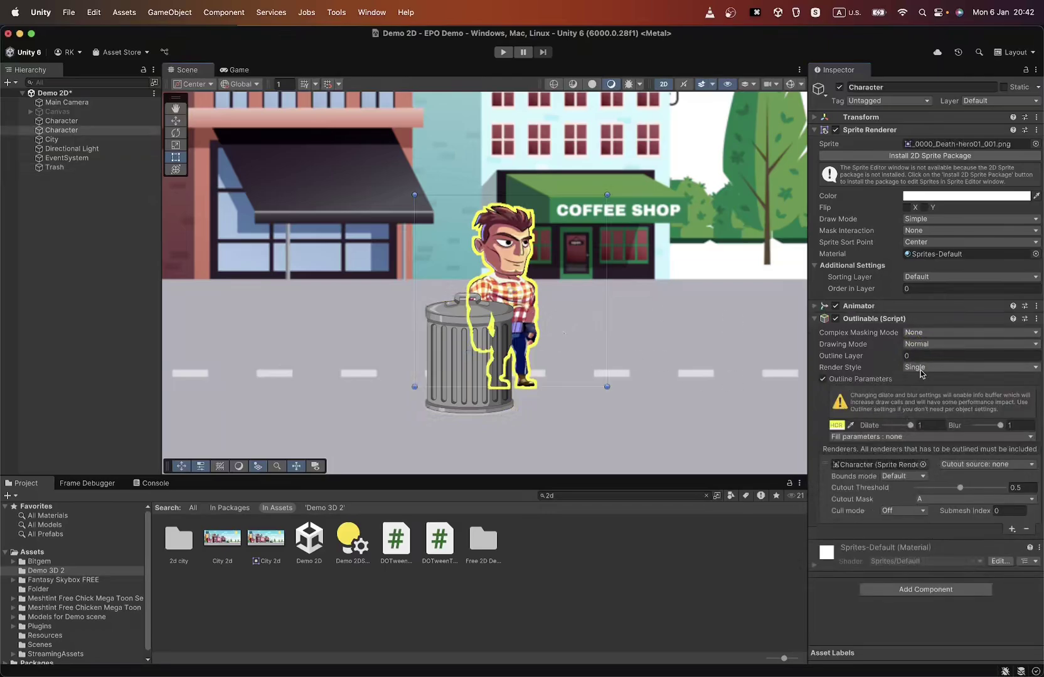
Set the Character's outline render style to Front Back and change the colour of its back outline
left_click(920, 369)
left_click(926, 382)
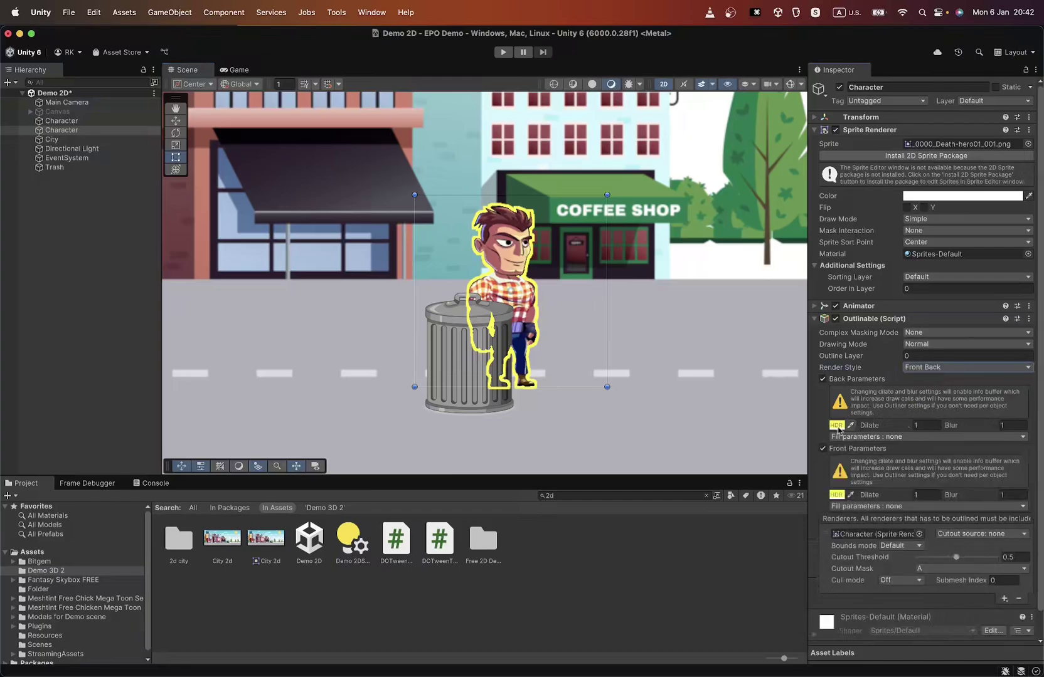
left_click(837, 426)
left_click(957, 437)
left_click(846, 341)
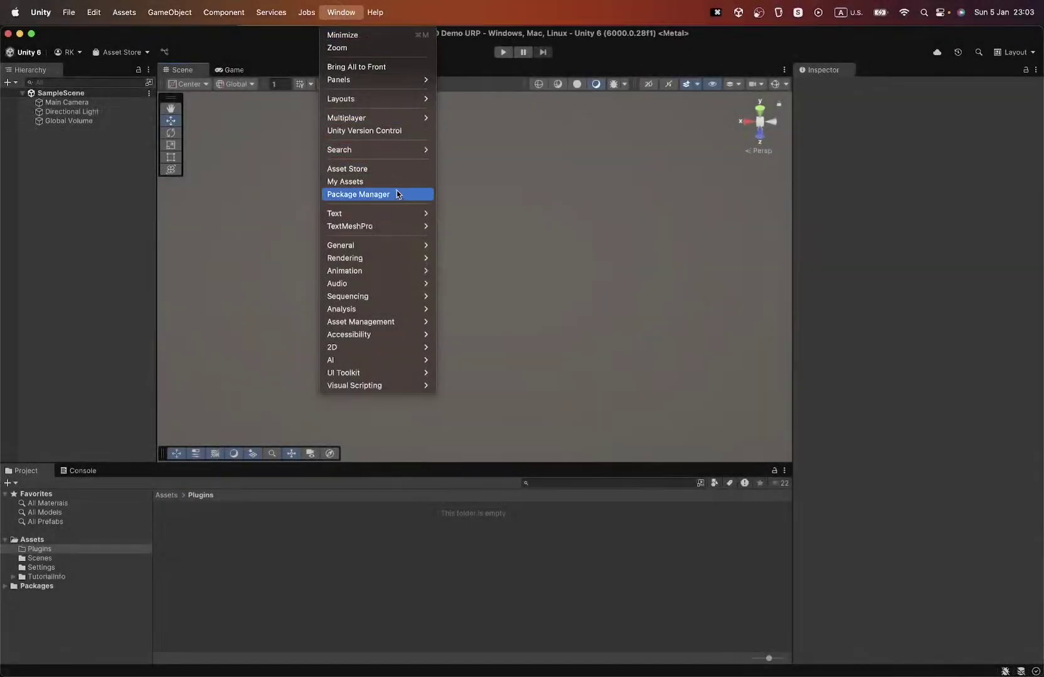
Import all files of the Easy Performant Outline 2D | 3D package from My Assets into the EPO Demo URP project
left_click(397, 193)
left_click(535, 208)
left_click(515, 224)
left_click(495, 273)
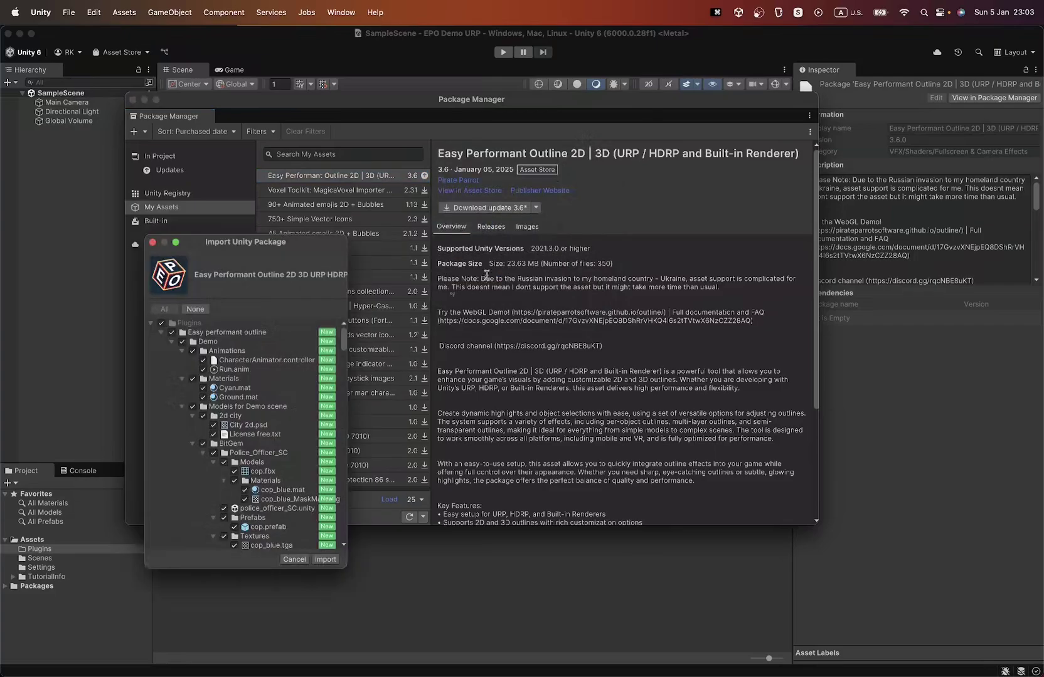
left_click(324, 560)
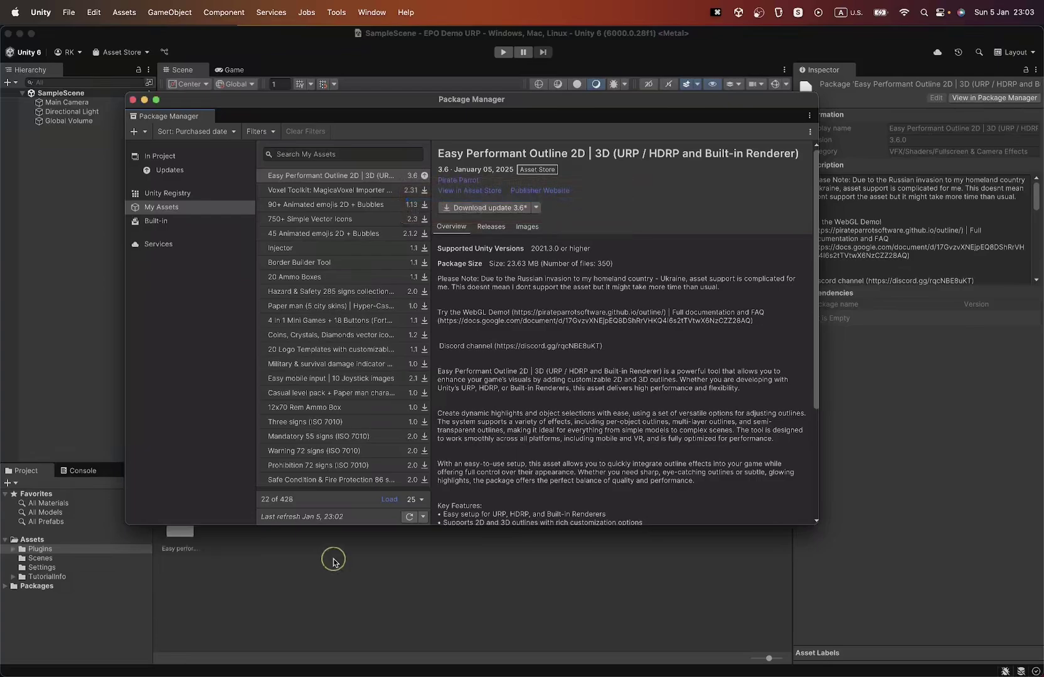
Run the Easy Performant Outline setup with setup type URP and add the render features to all assets
left_click(333, 565)
left_click(186, 528)
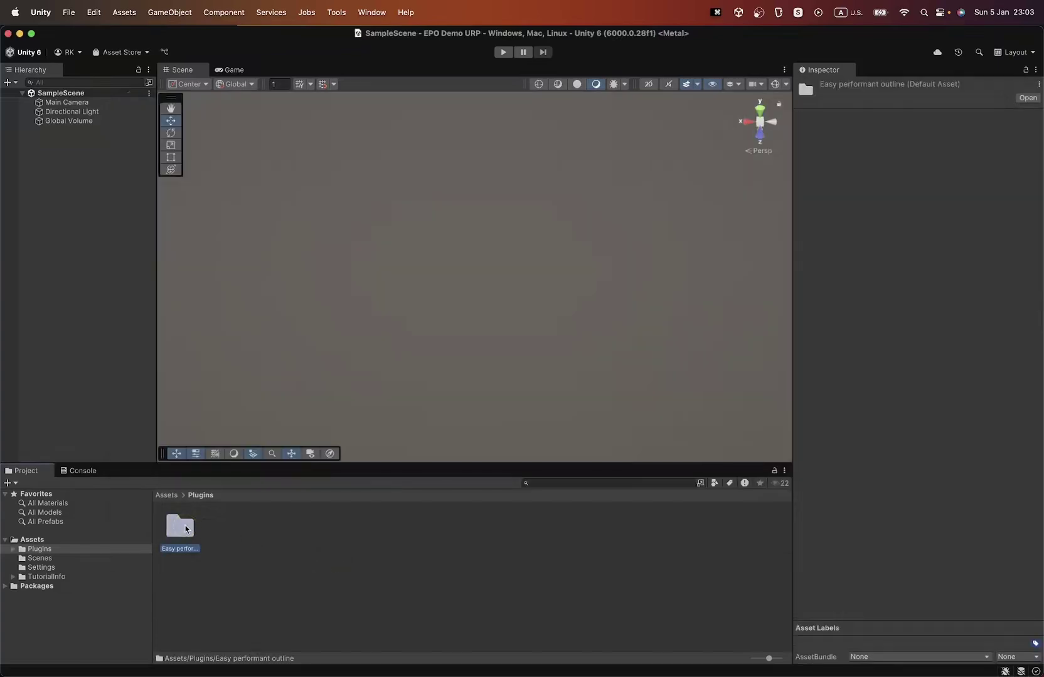
left_click(342, 13)
mouse_move(364, 36)
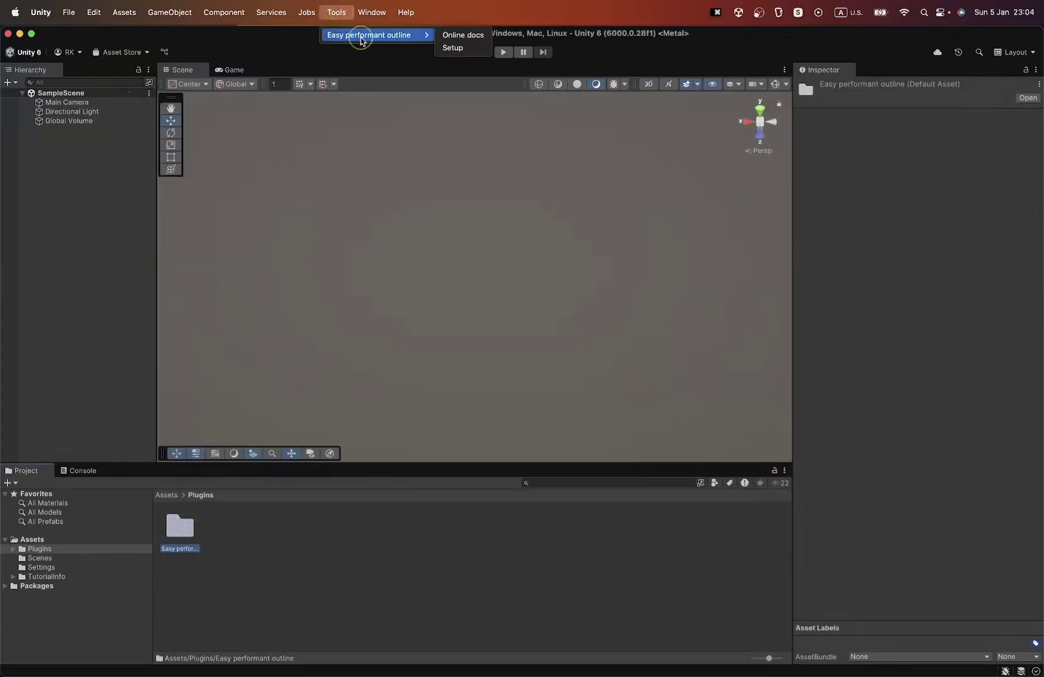
left_click(450, 48)
left_click(414, 304)
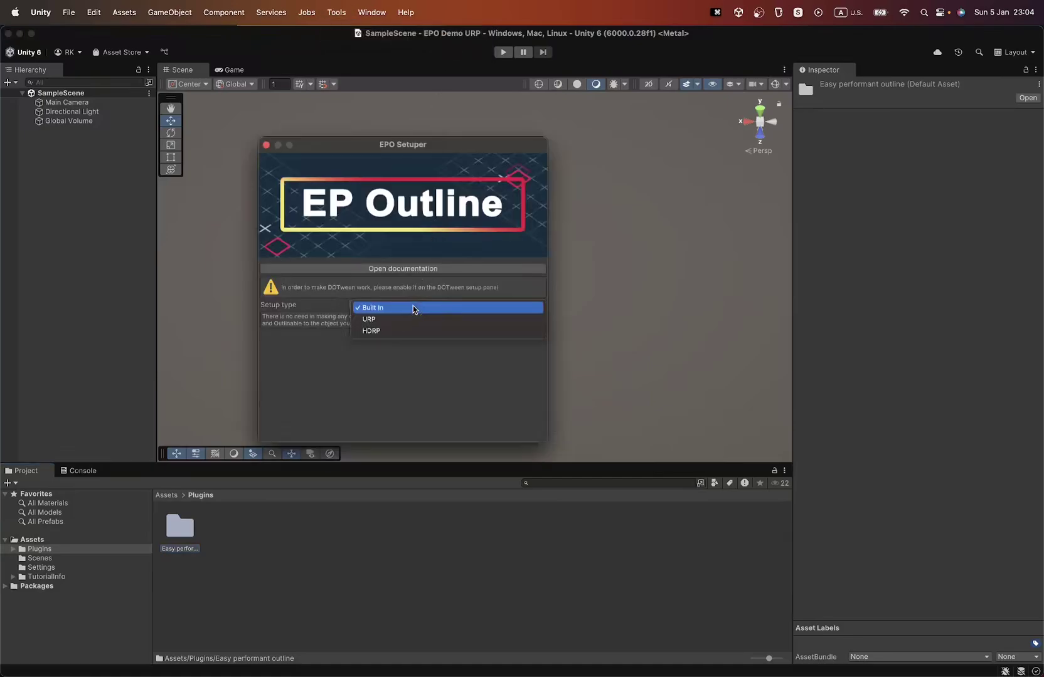
left_click(410, 319)
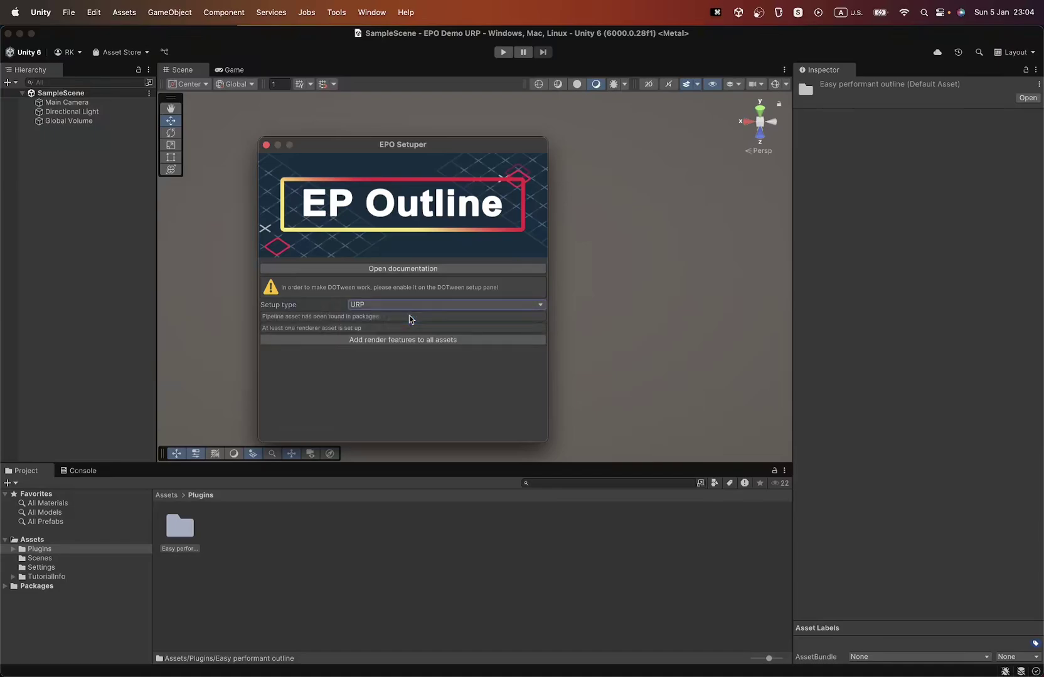
left_click(464, 340)
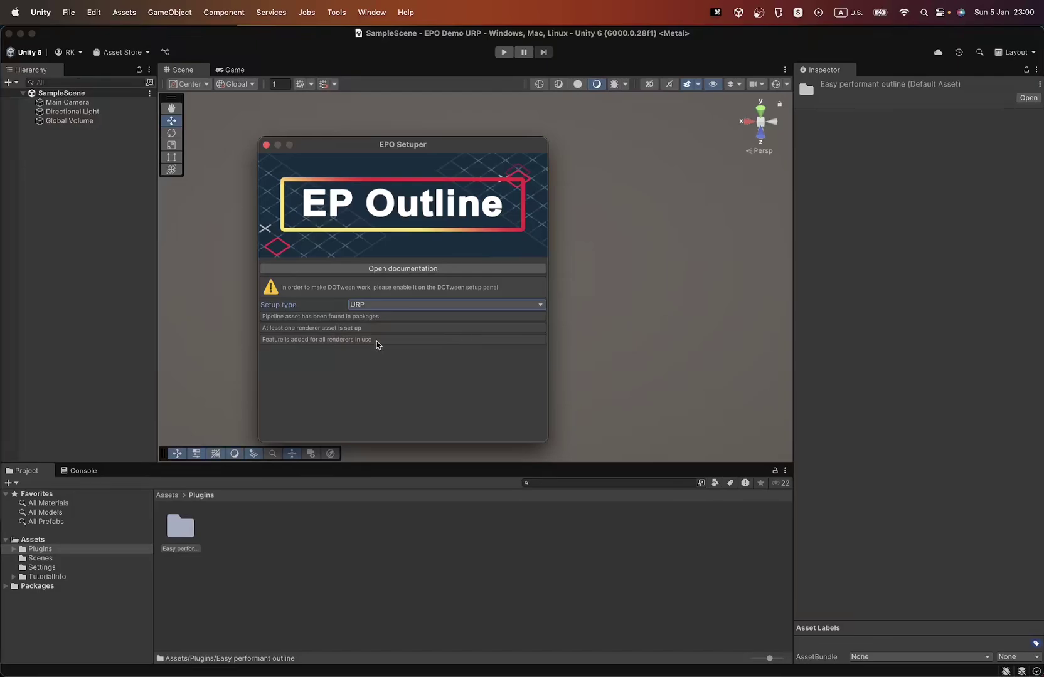
left_click(265, 145)
left_click(293, 200)
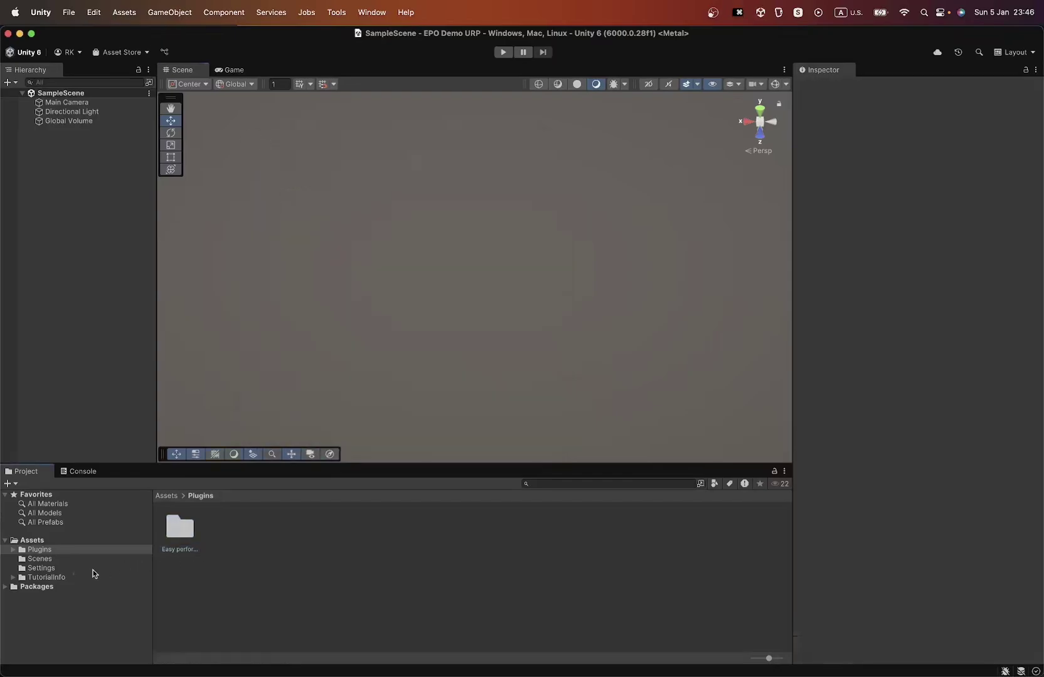
Add the URP Outline Feature to the Mobile_Renderer asset in the Settings folder
left_click(42, 568)
left_click(223, 530)
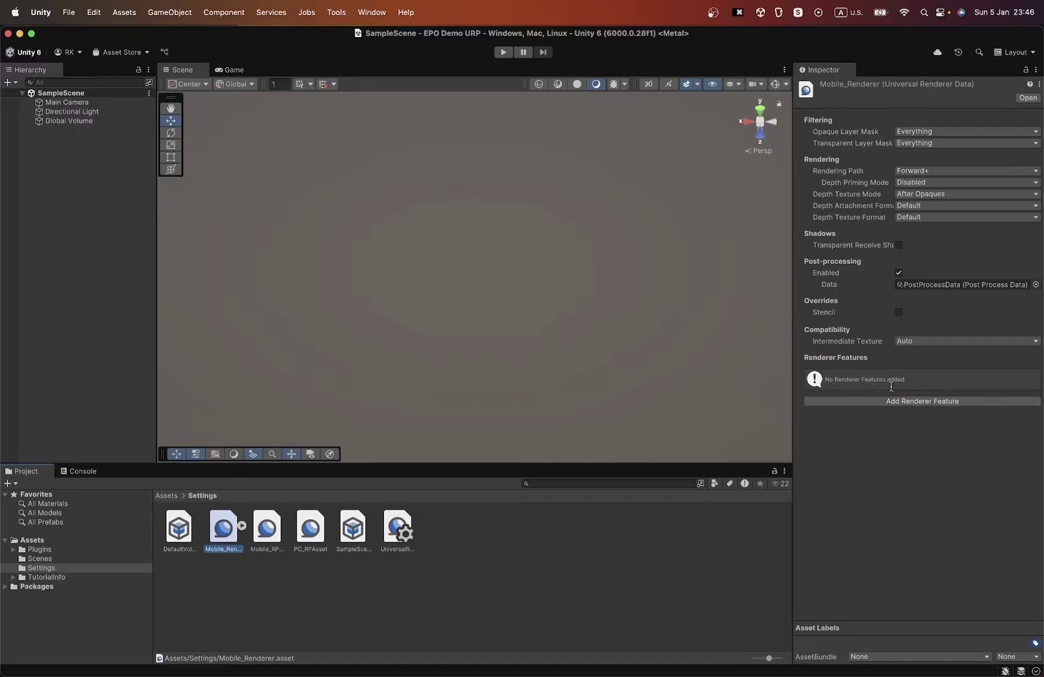
left_click(842, 400)
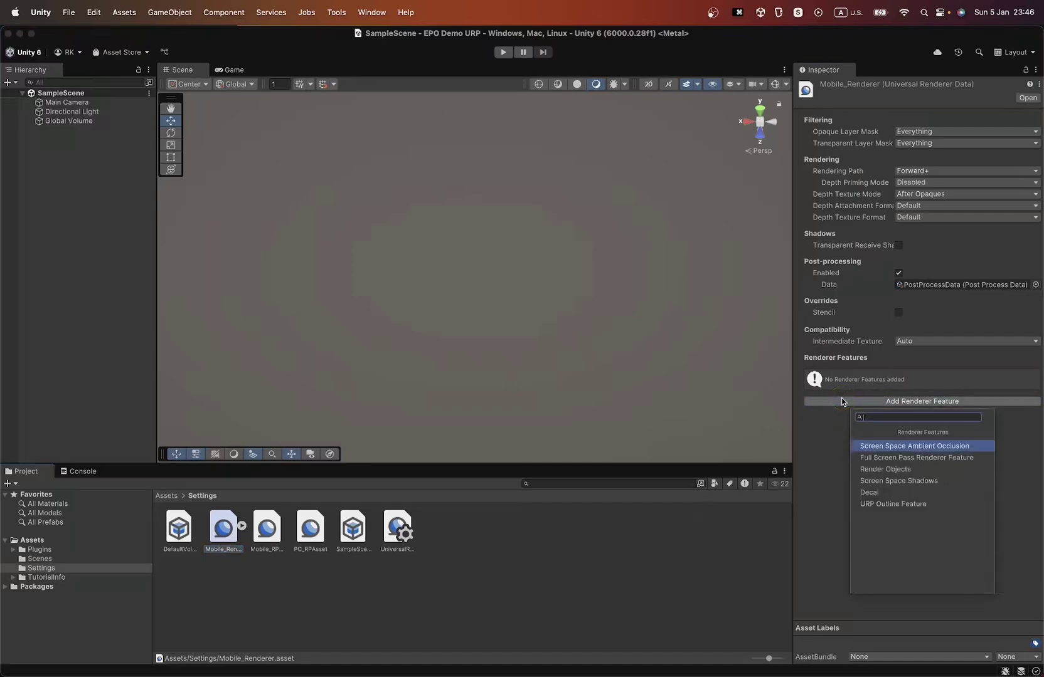
left_click(933, 505)
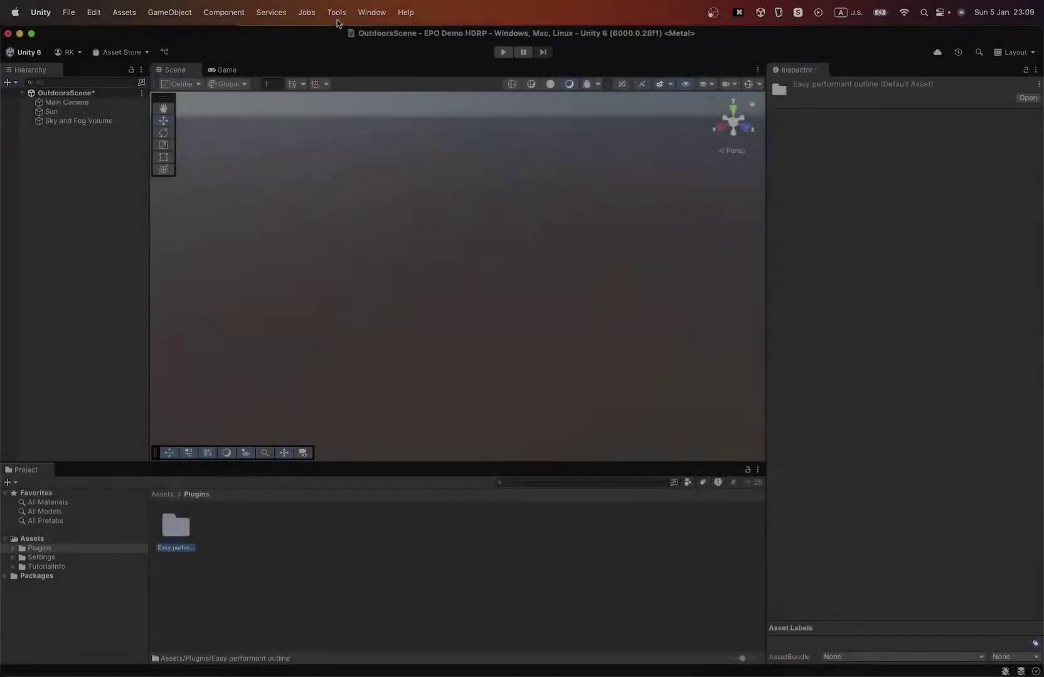
Run the Easy Performant Outline setup for HDRP, adding and setting up the custom pass volume in the scene, and select the Custom volume object
left_click(336, 12)
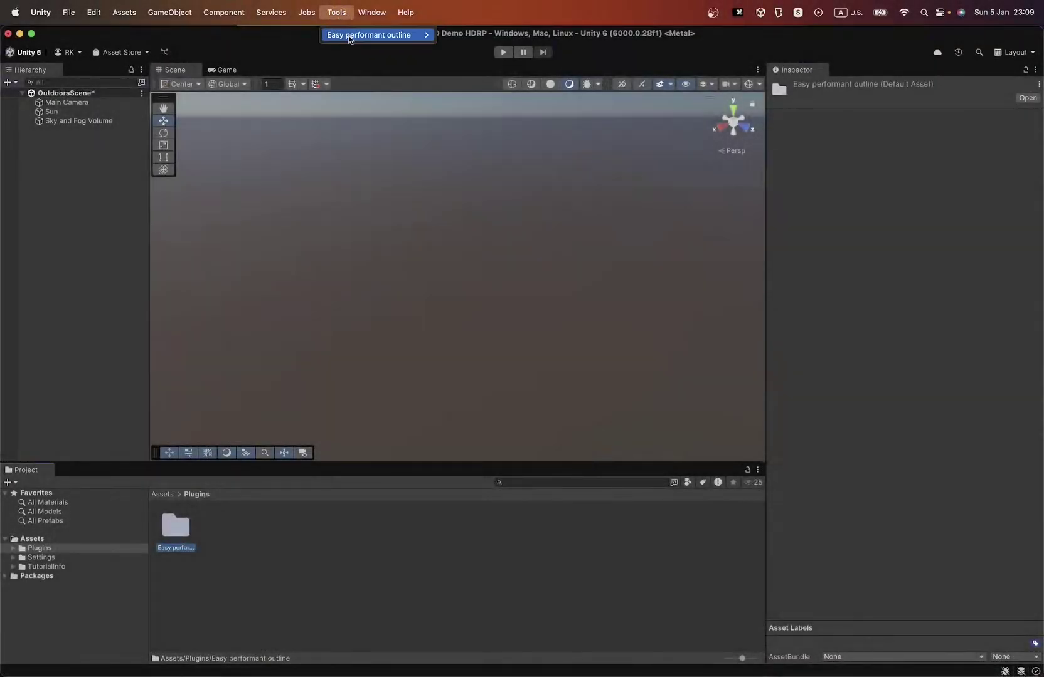
left_click(452, 48)
left_click(401, 305)
left_click(390, 331)
left_click(385, 351)
left_click(375, 362)
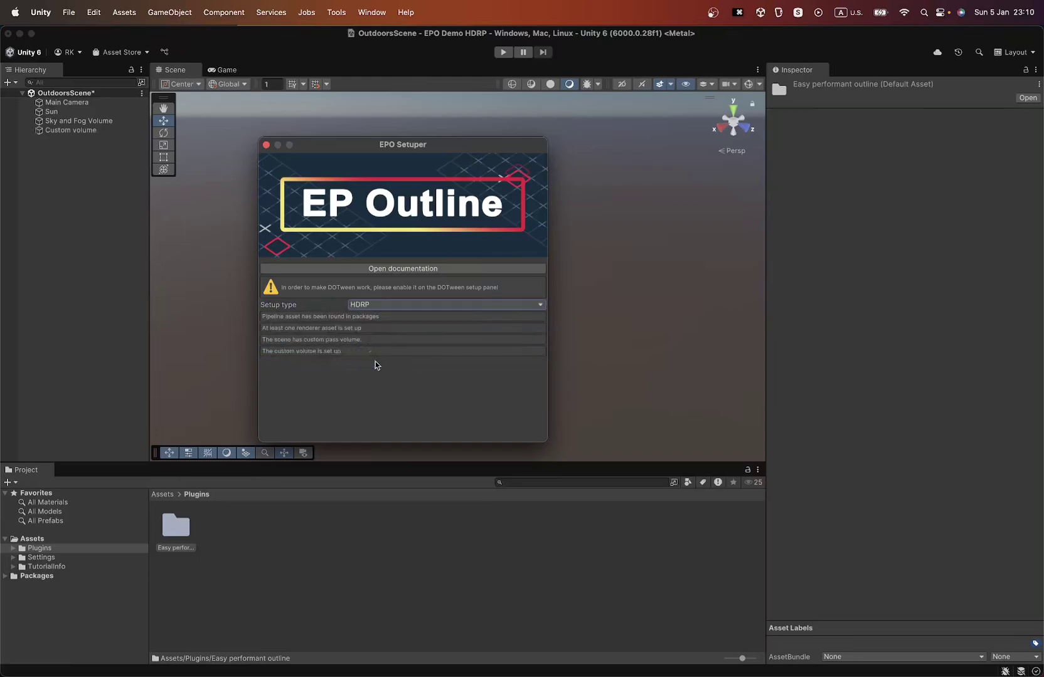
left_click(266, 145)
left_click(92, 131)
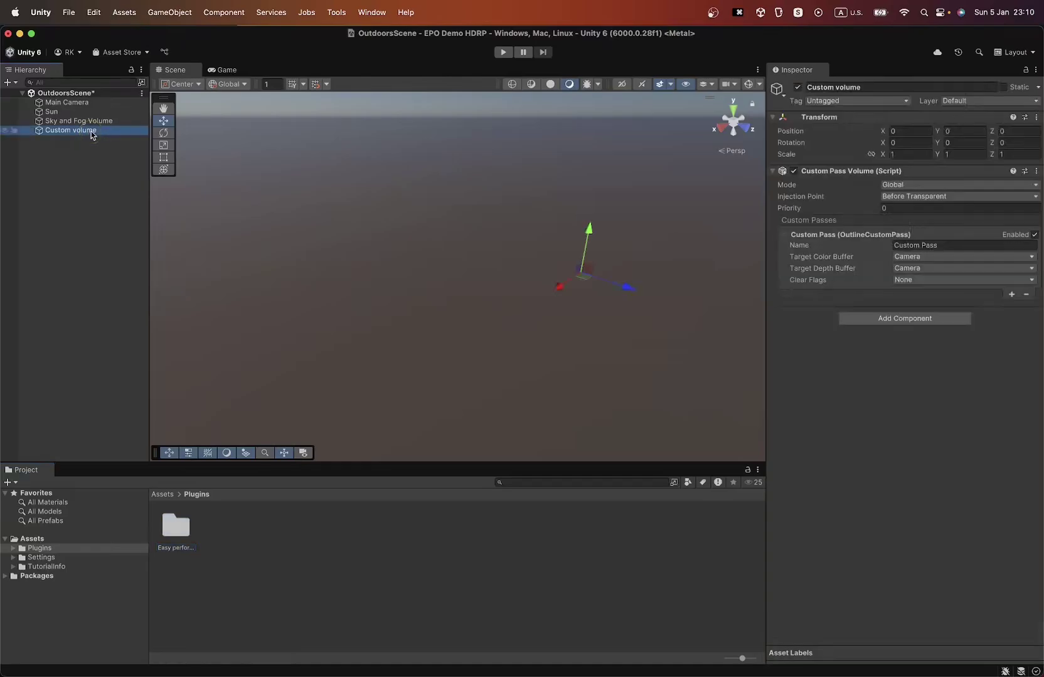
Add an Outliner component to the Main Camera in the Demo 3D 2 scene
left_click(935, 171)
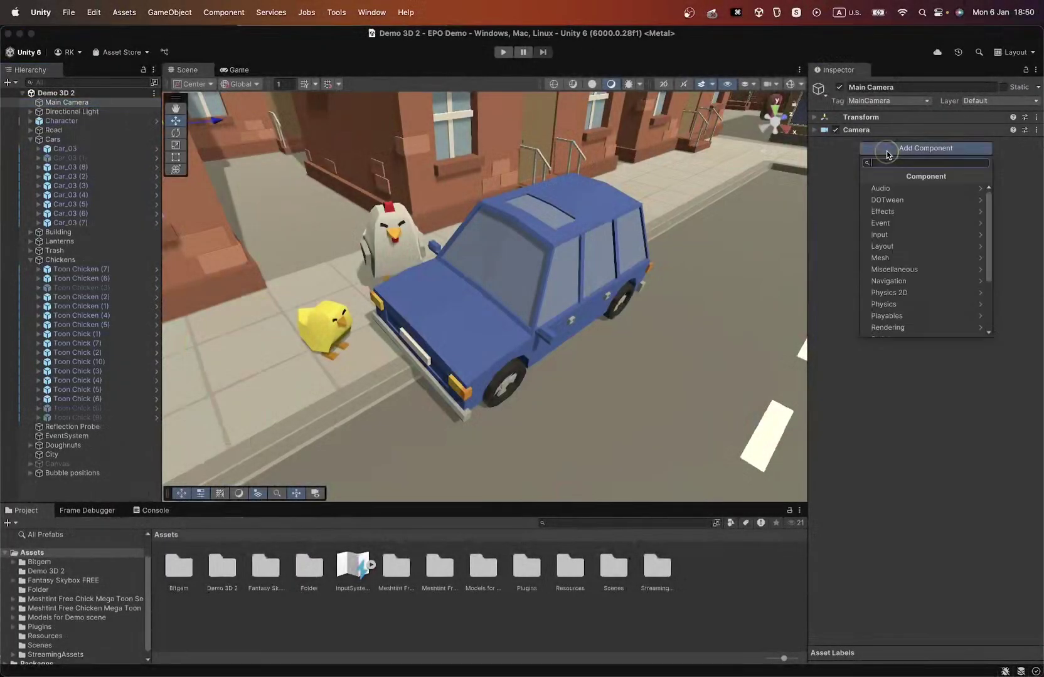
type("Outliner")
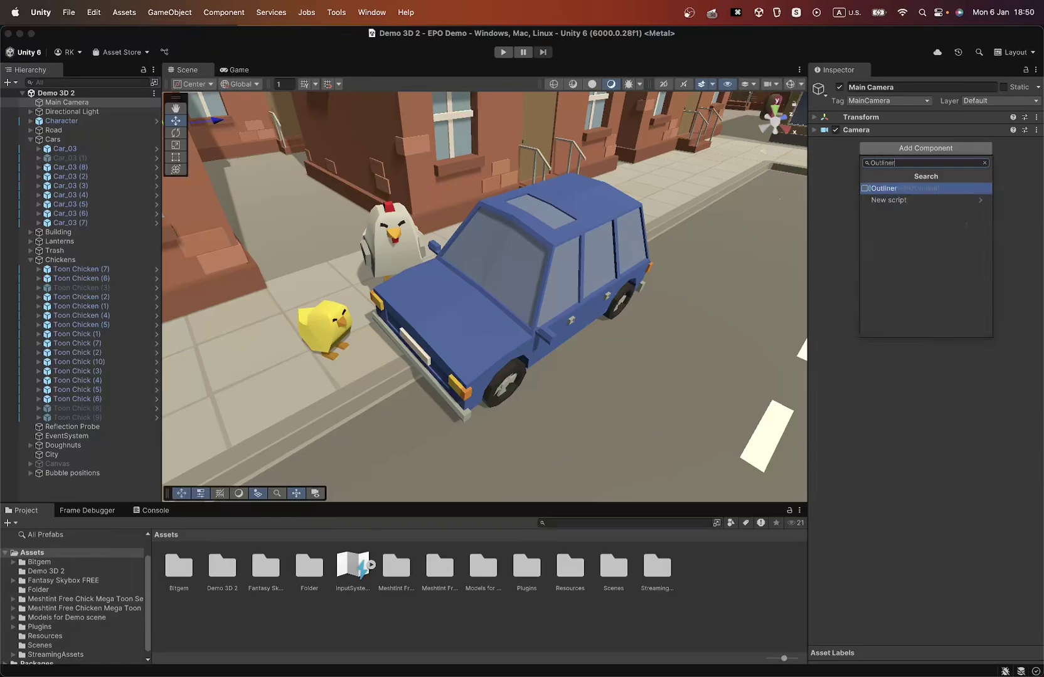
left_click(872, 190)
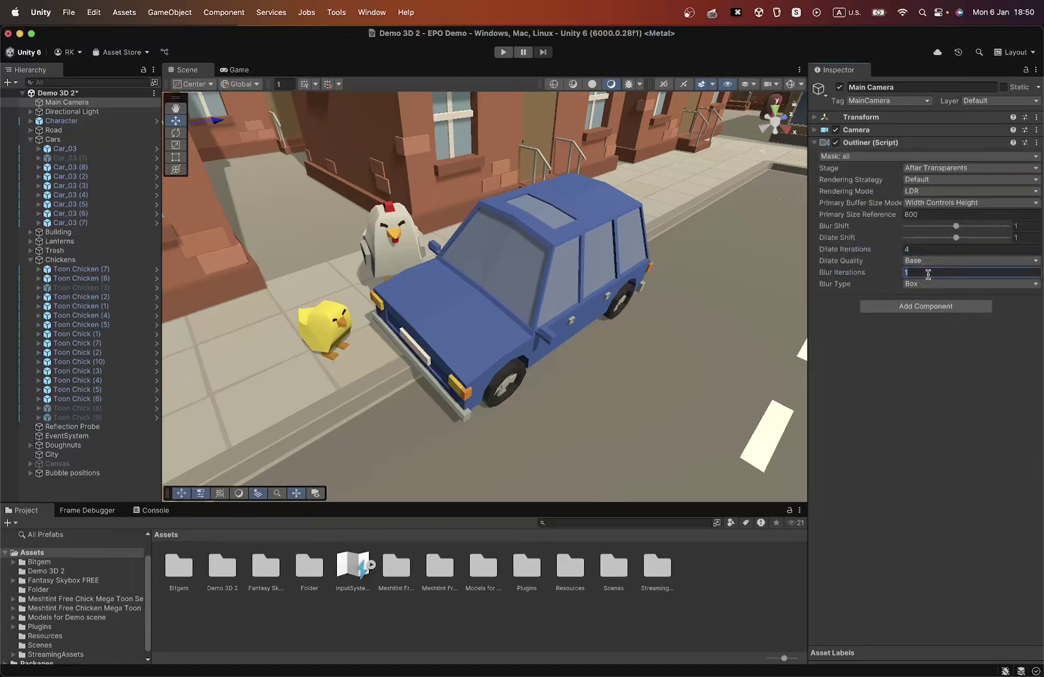
Add an Outlinable component to the blue car Car_03 (8) and change its outline colour
left_click(503, 335)
left_click(961, 165)
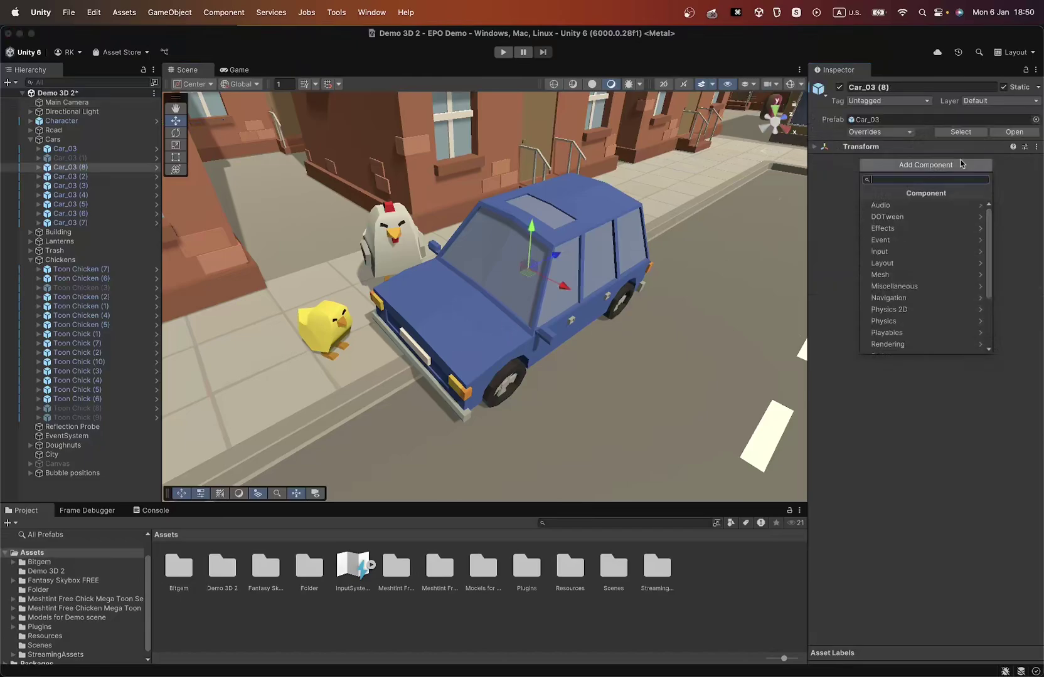
type("Outlinable")
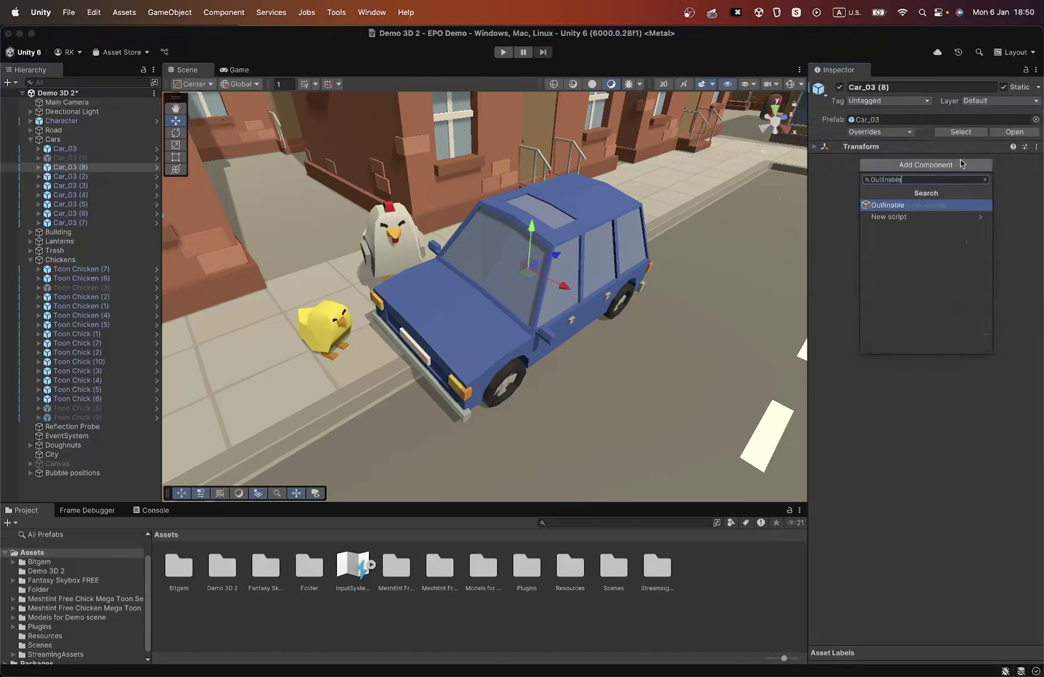
left_click(911, 208)
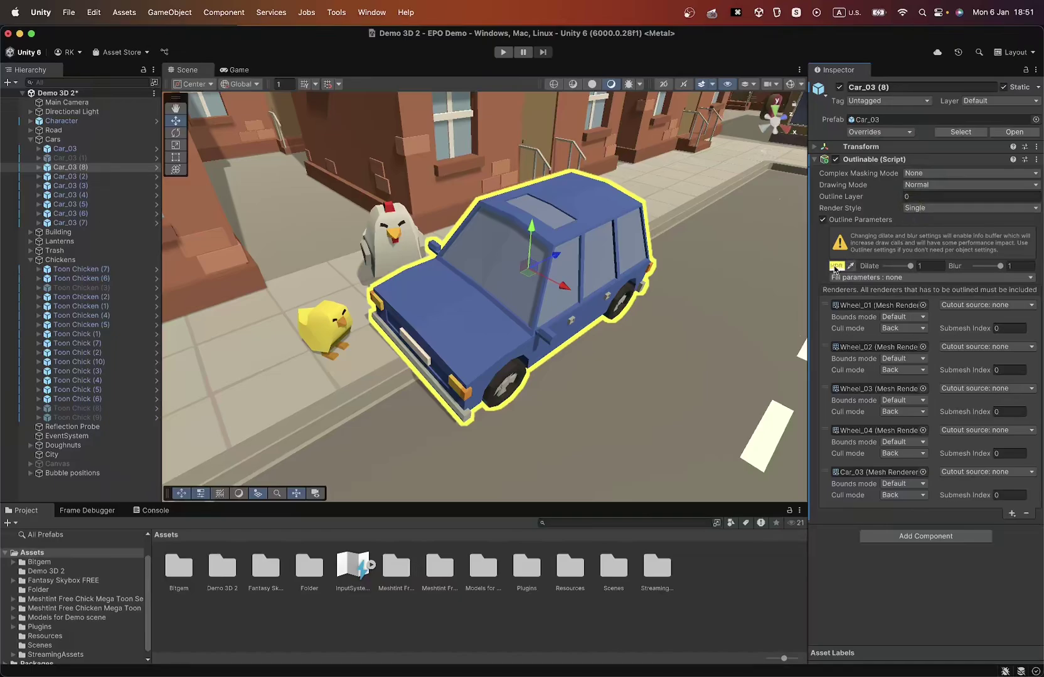
left_click(836, 266)
left_click(953, 362)
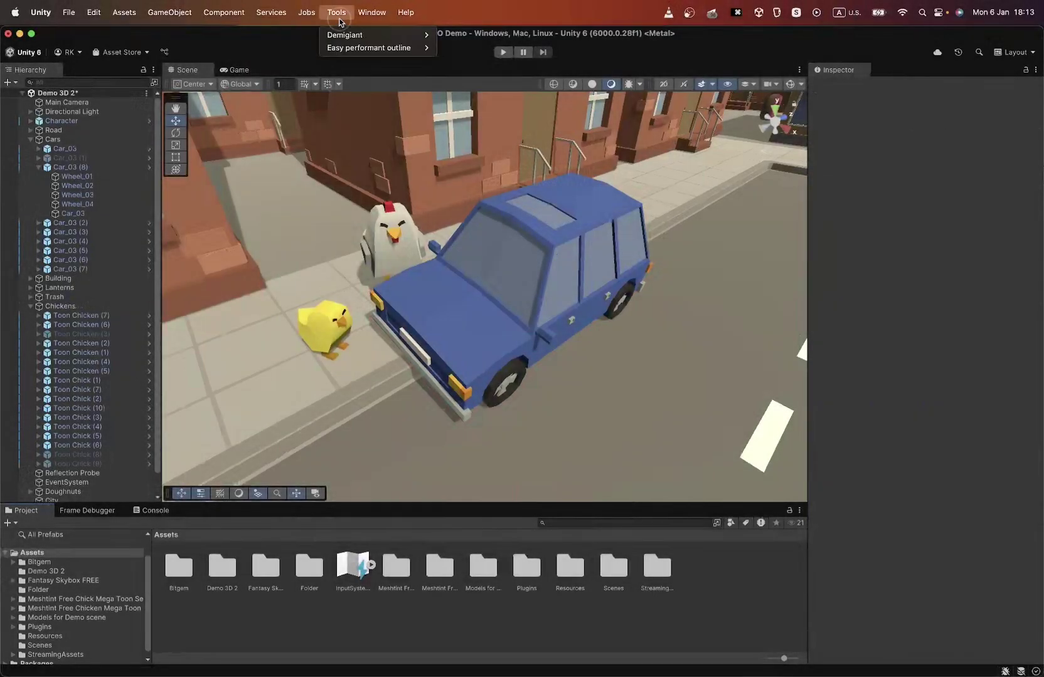
Apply the DOTween module setup with the Easy Performant Outline module enabled
mouse_move(345, 36)
left_click(449, 34)
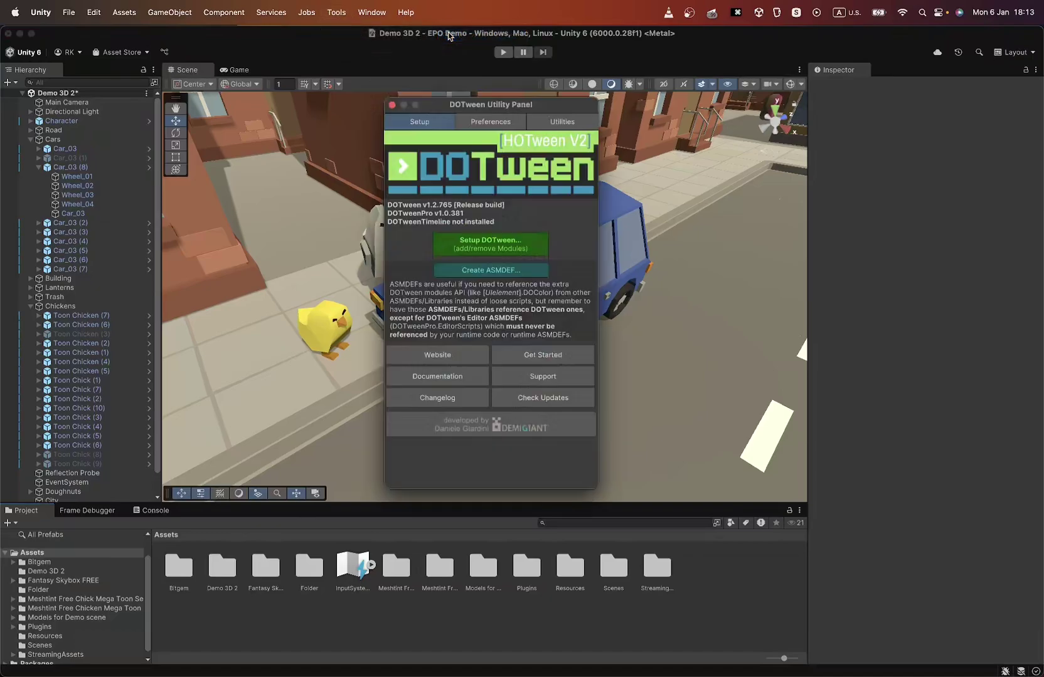
left_click(466, 242)
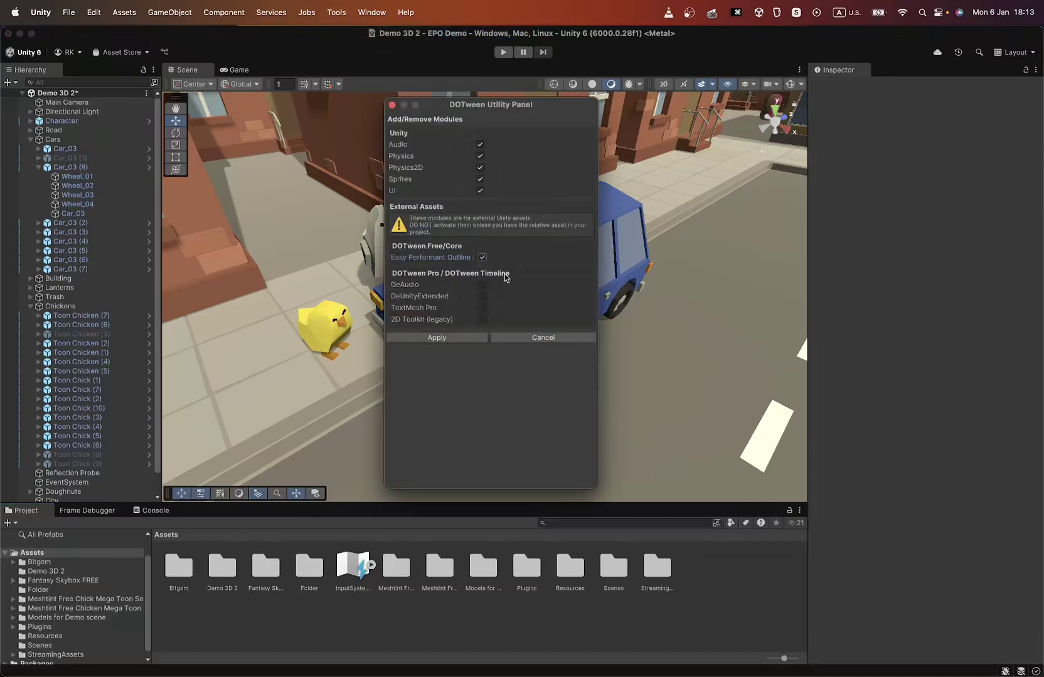
left_click(432, 340)
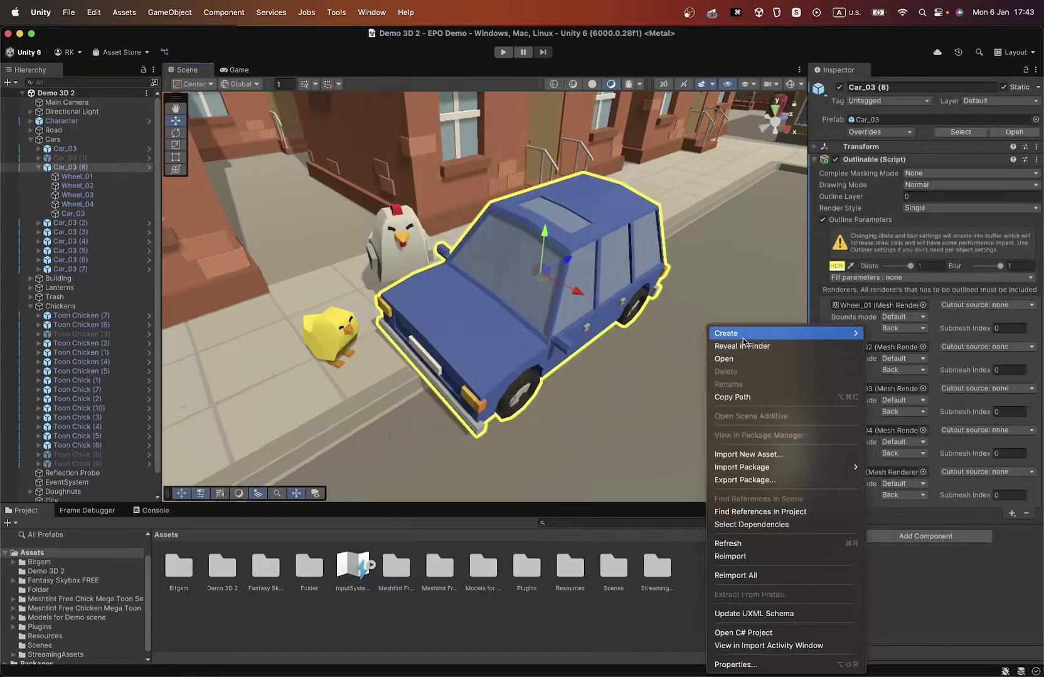
Create a MonoBehaviour script named TweenDemo in the Assets folder and attach it to Car_03 (8)
mouse_move(743, 336)
left_click(883, 359)
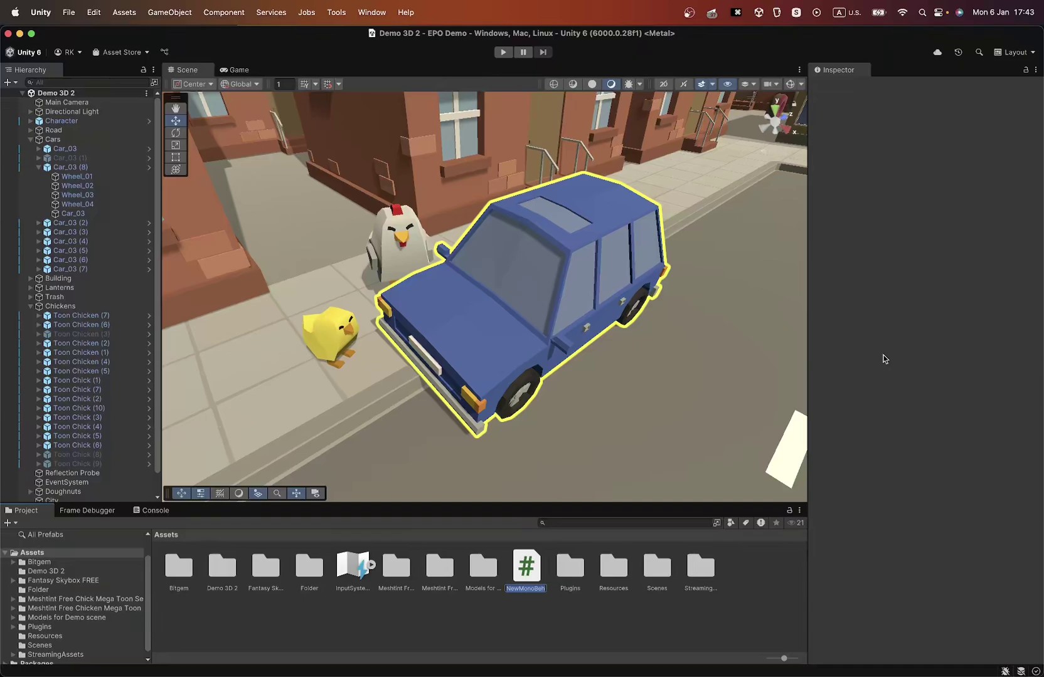
type("TweenDemo")
key("Return")
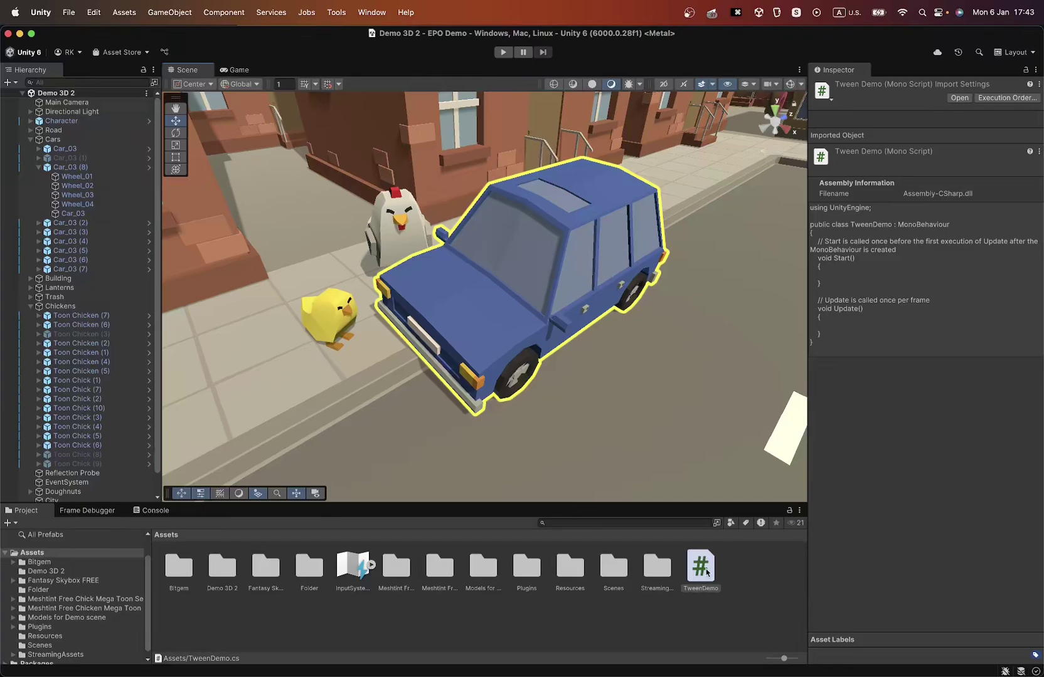
left_click(100, 167)
left_click_drag(715, 572, 873, 572)
Open TweenDemo in JetBrains Rider and store GetComponent<Outlinable>() in a variable named target inside Start
double_click(716, 562)
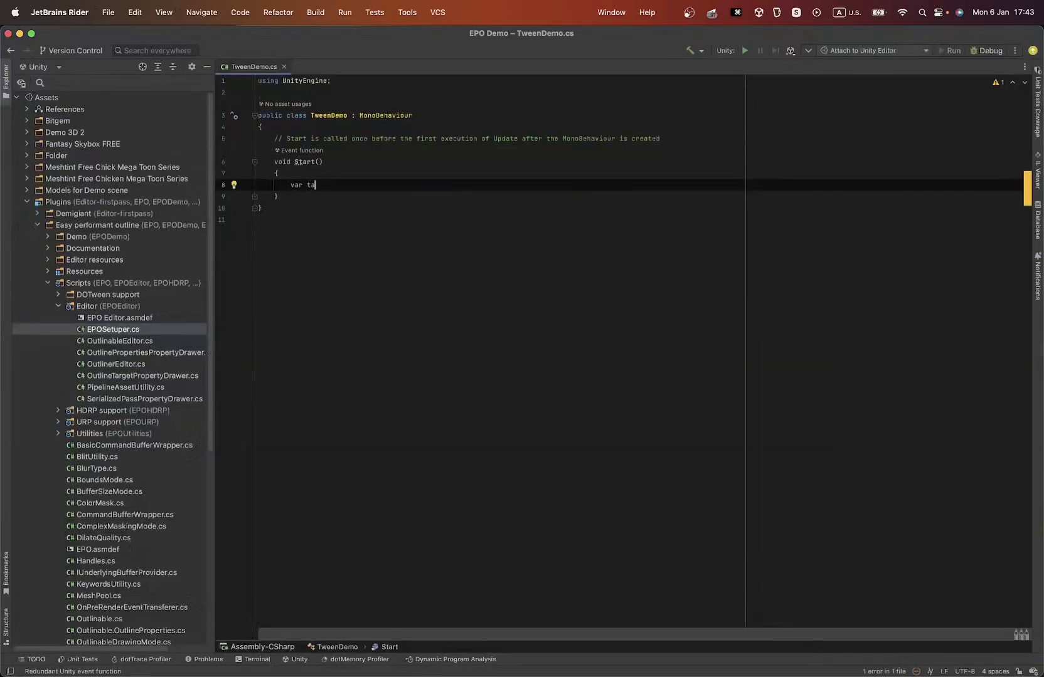
type("rget = GetComponent<Outlin")
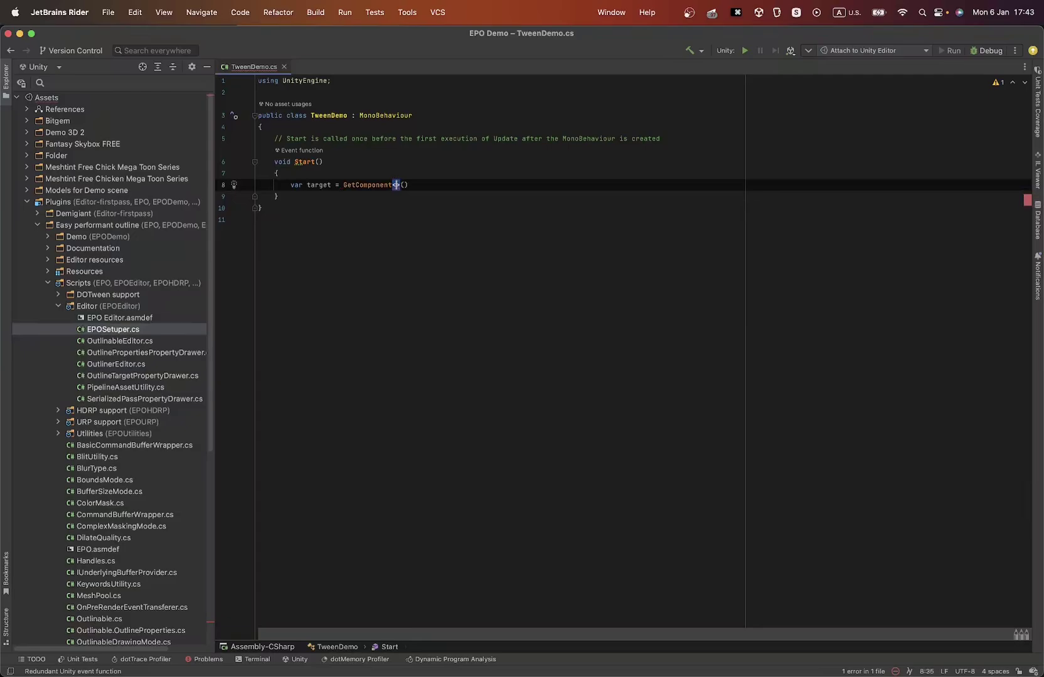
key("Return")
type(";")
key("Return")
key("Return")
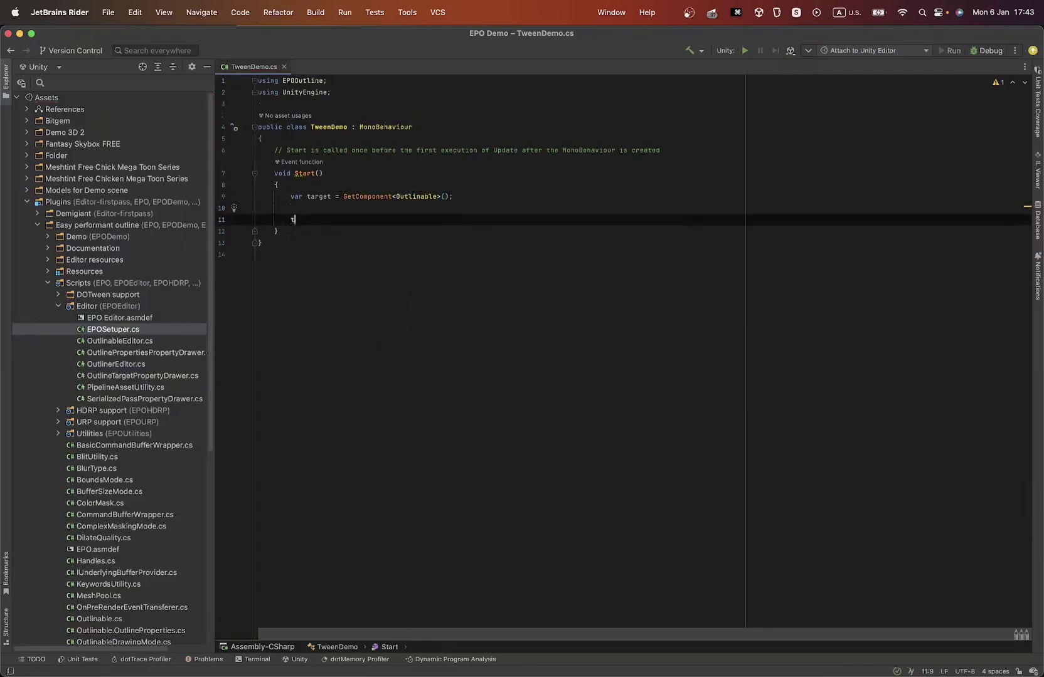
Add a DOColor tween on target.OutlineParameters to Color.red with duration 0.5f and SetDelay(1.0f)
type("target.para")
key("Down")
key("Down")
key("Return")
type(".DOColor")
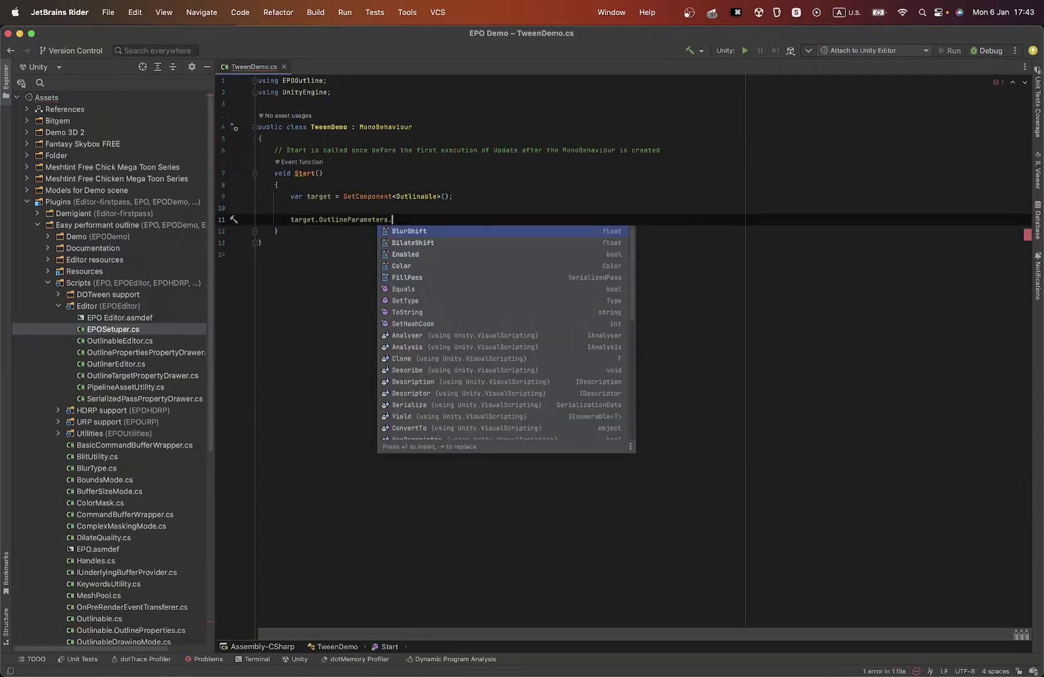
key("Return")
type("Color.red, 0")
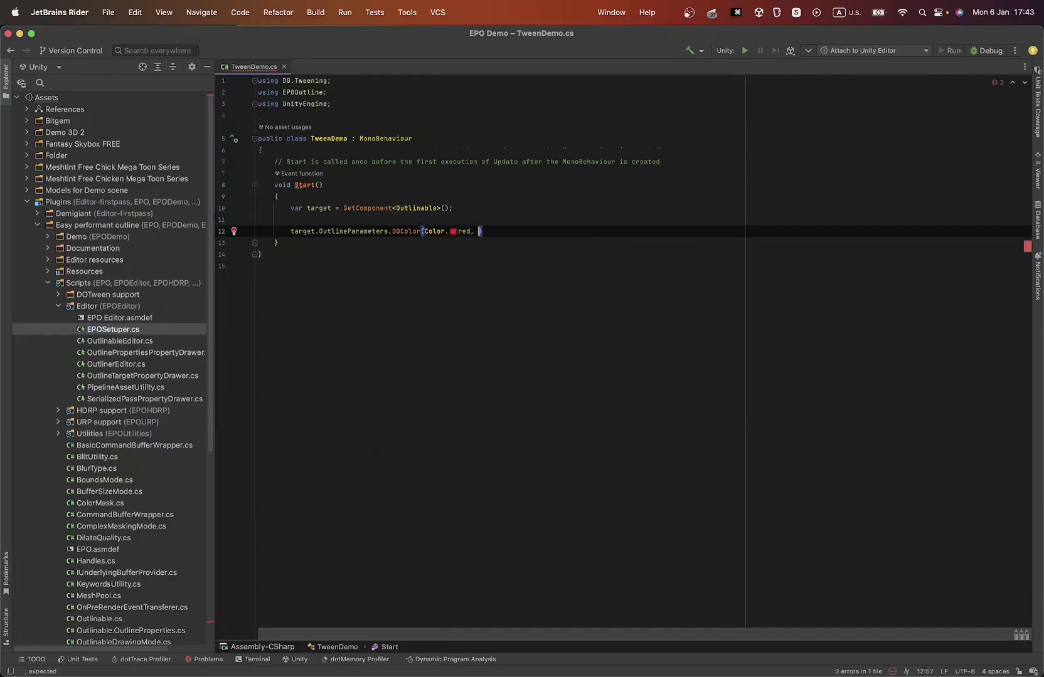
type(".5f).SetDelay(1.f)")
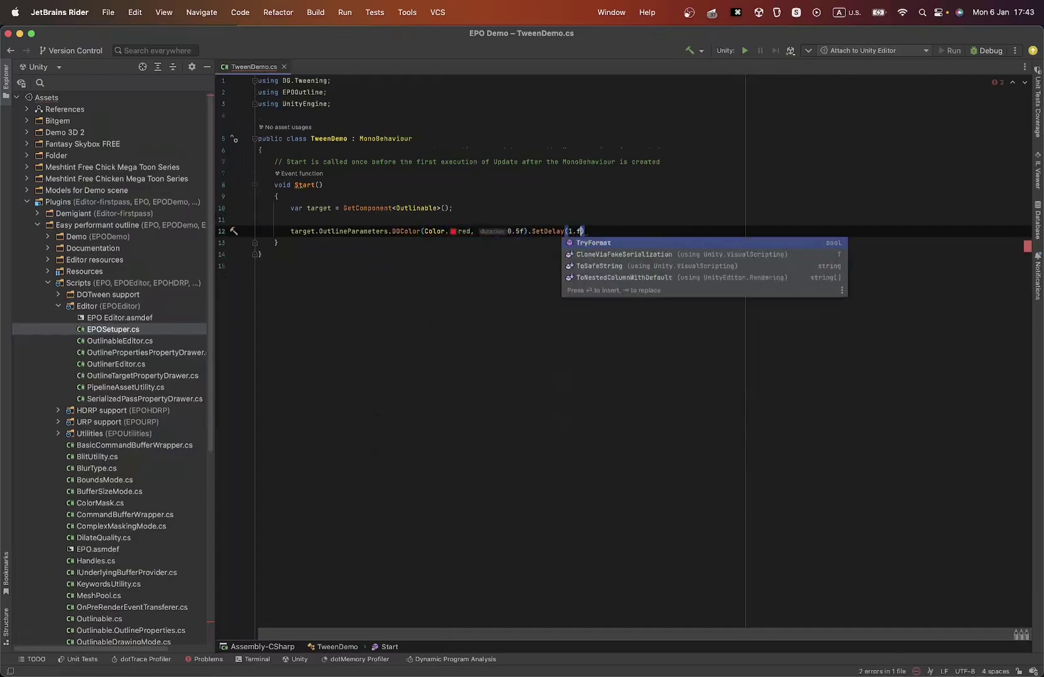
key("Return")
type("1.0f);")
Add a second DOColor tween on target.OutlineParameters to Color.cyan with duration 0.5f and SetDelay(2.0f)
key("Return")
type("target.OutlineParameters.DOColor")
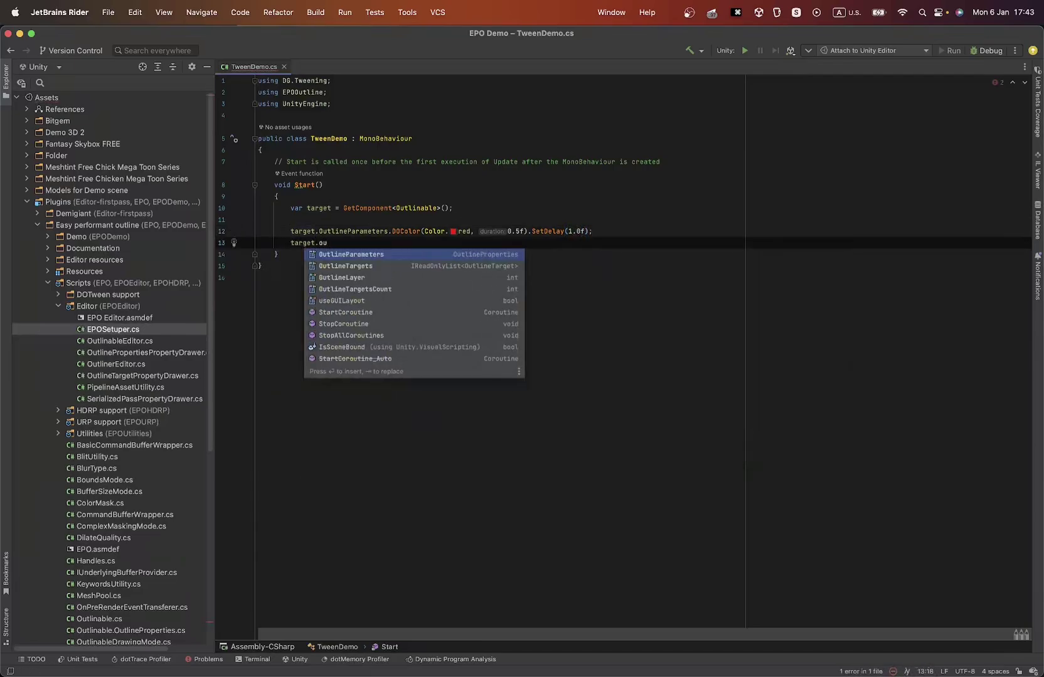
key("Return")
type("Color.c")
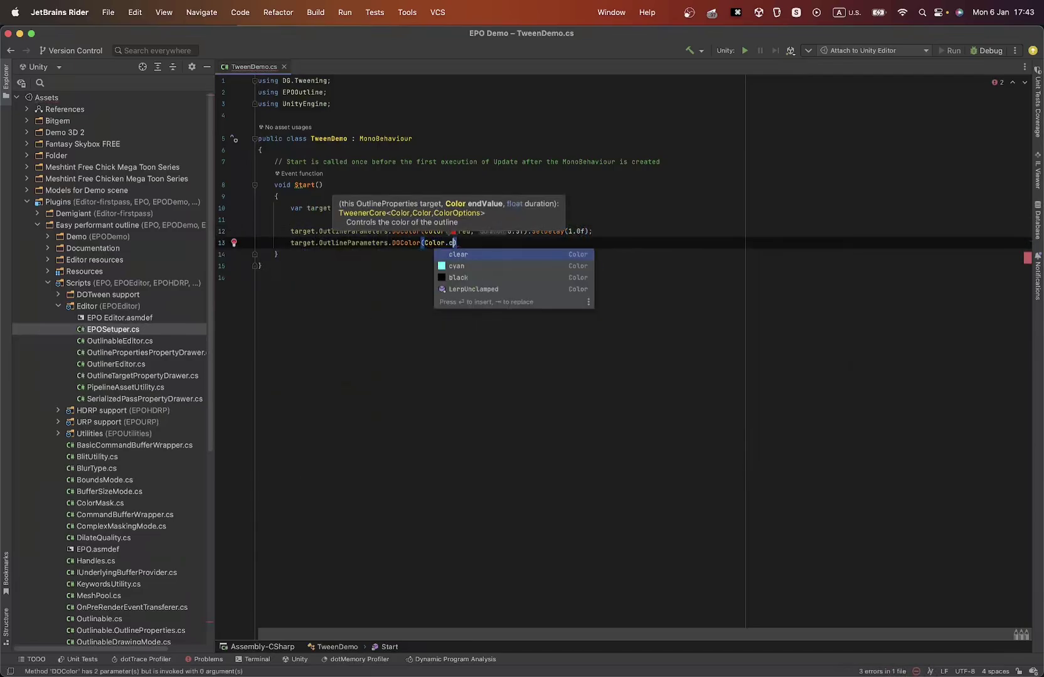
key("Return")
type(", 0.5f")
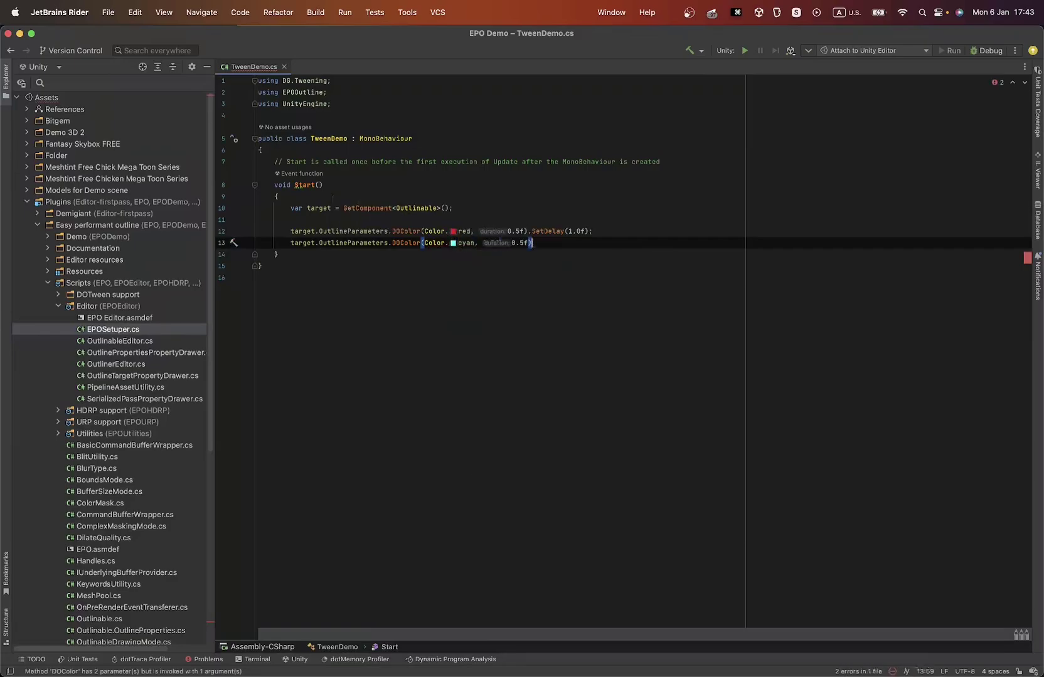
type(".SetDelay(2.0f);")
Add a DODilateShift tween on target.OutlineParameters with end value 0.1f, duration 0.5f and SetDelay(3.0f)
key("Return")
type("target.OutlineParameters.do")
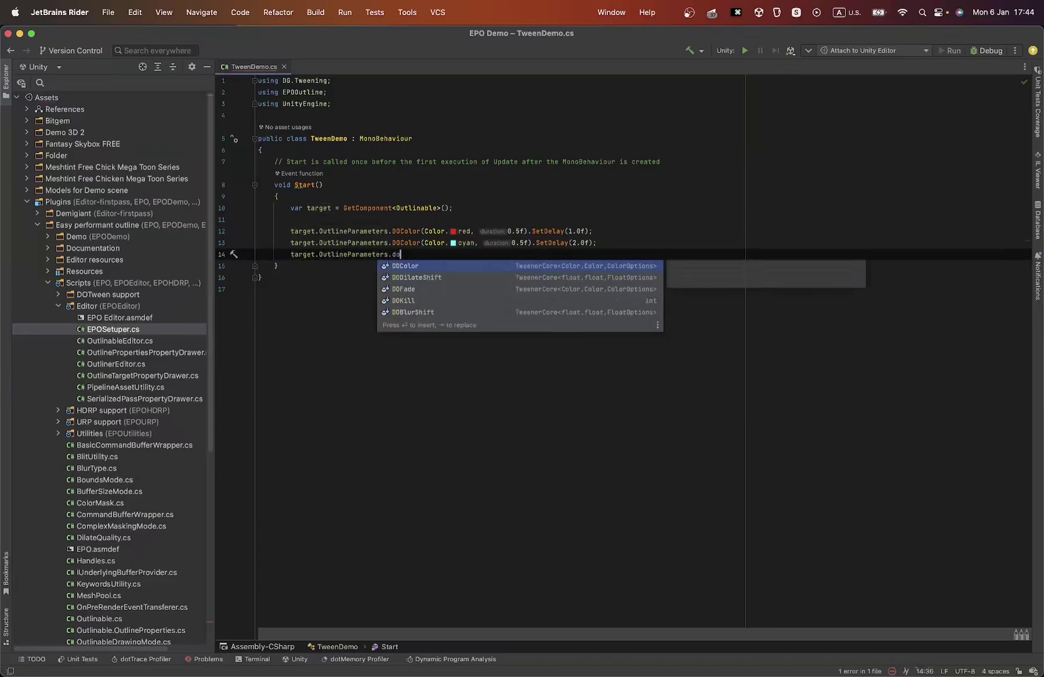
key("Down")
key("Down")
key("Return")
type("0.1f, 0.")
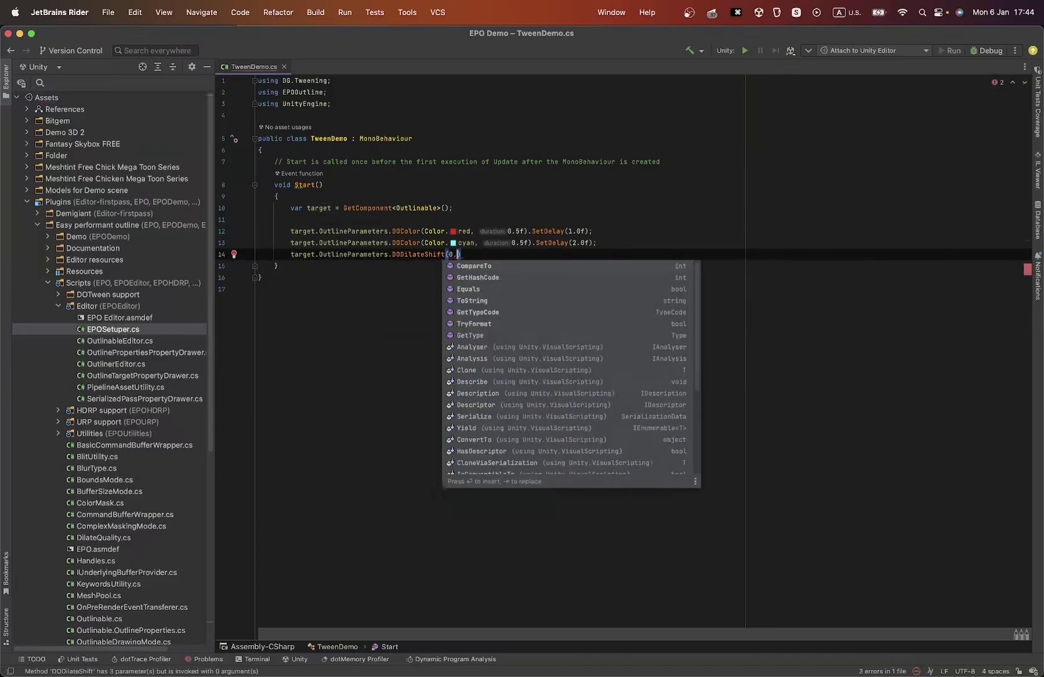
type("5f).SetDelay(3.0f);")
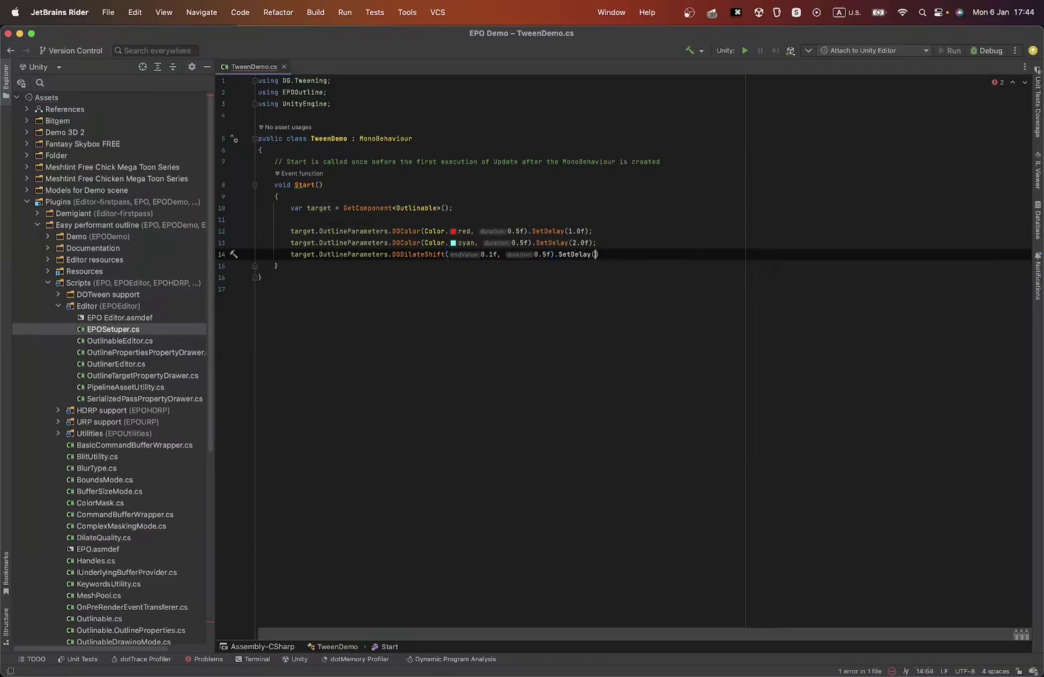
Switch back to Unity and run the scene in Play mode to test the outline tweens
key("super+Tab")
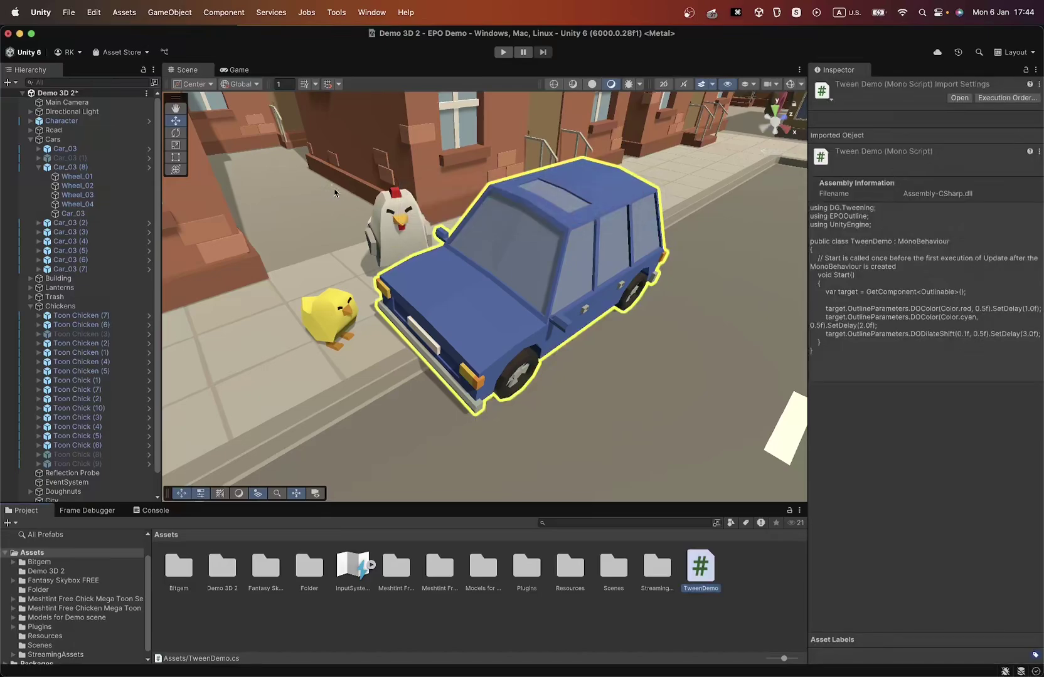
left_click(505, 52)
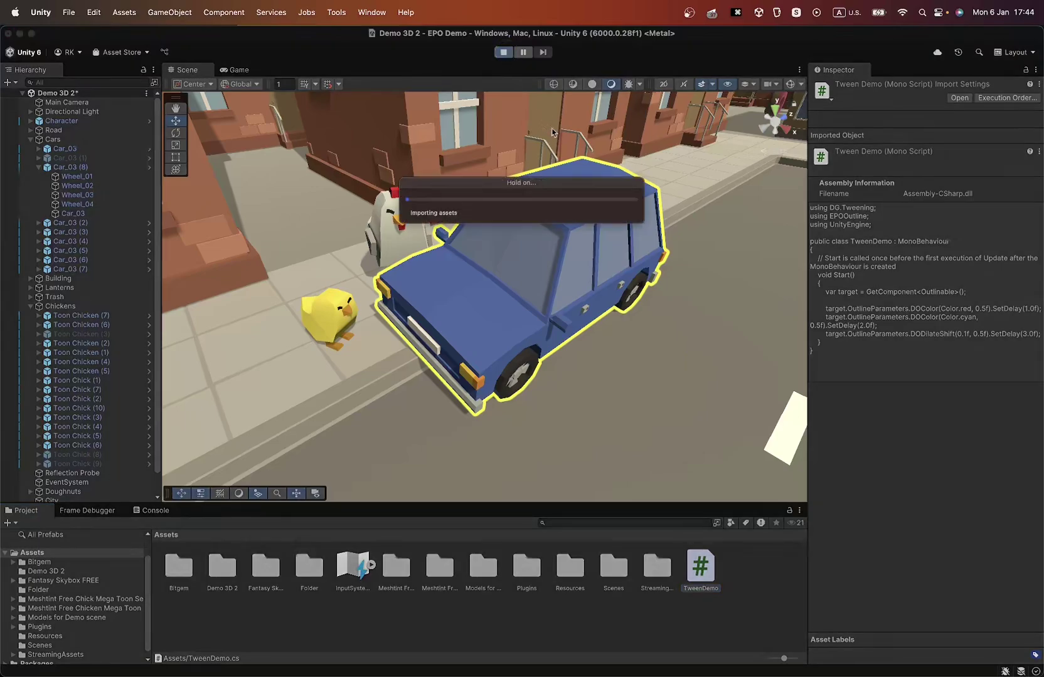